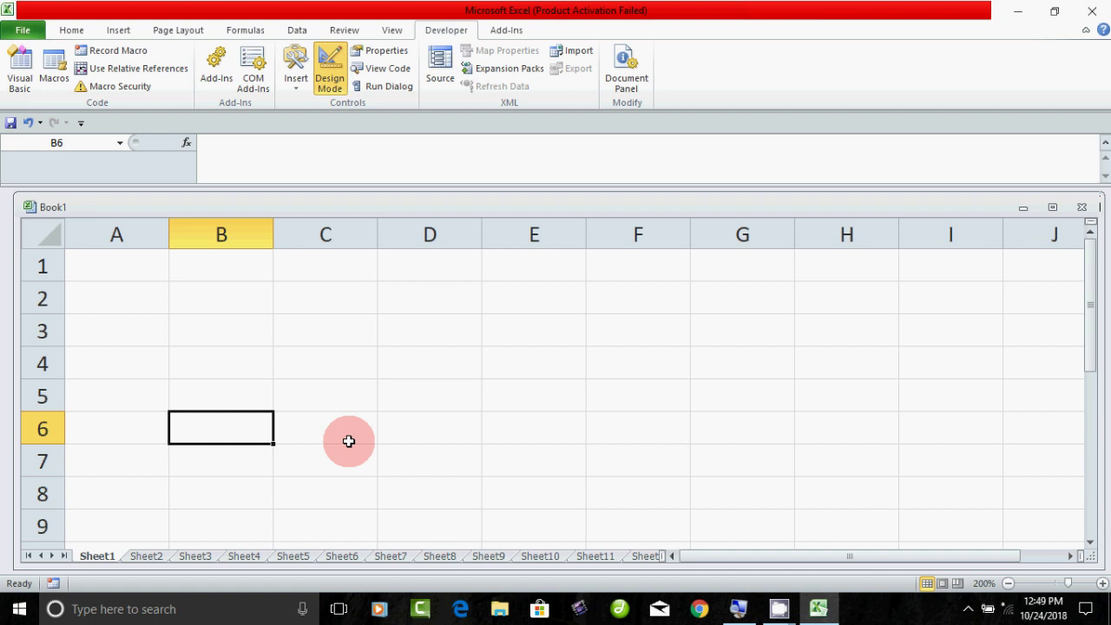
Step: Insert an ActiveX spin button drawn over cells C5:D6, then reselect it
left_click(300, 428)
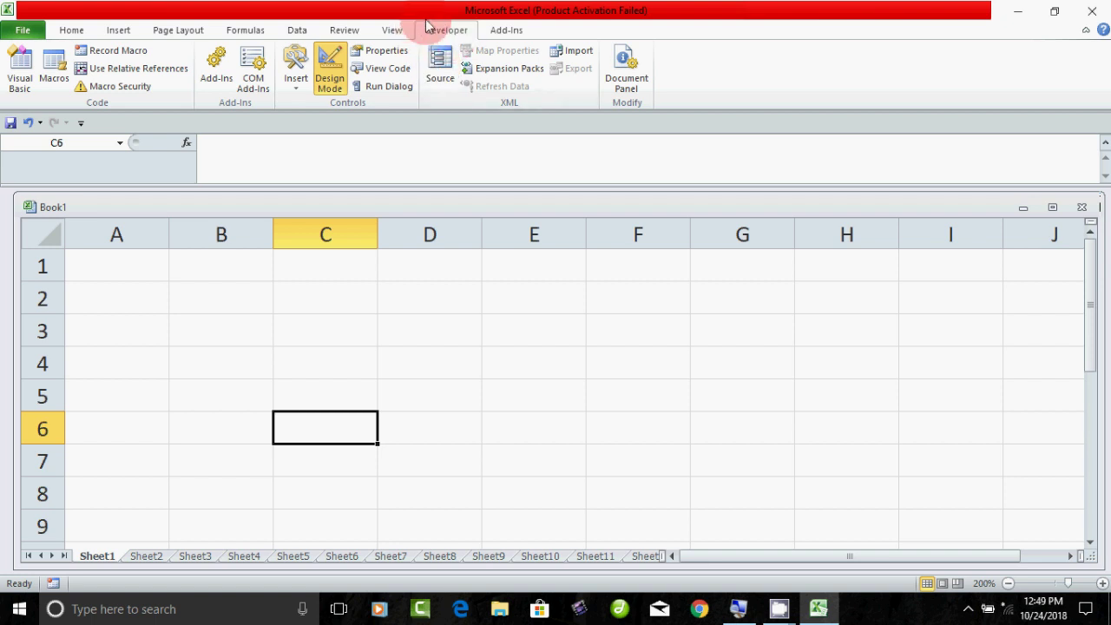
left_click(291, 81)
left_click(286, 183)
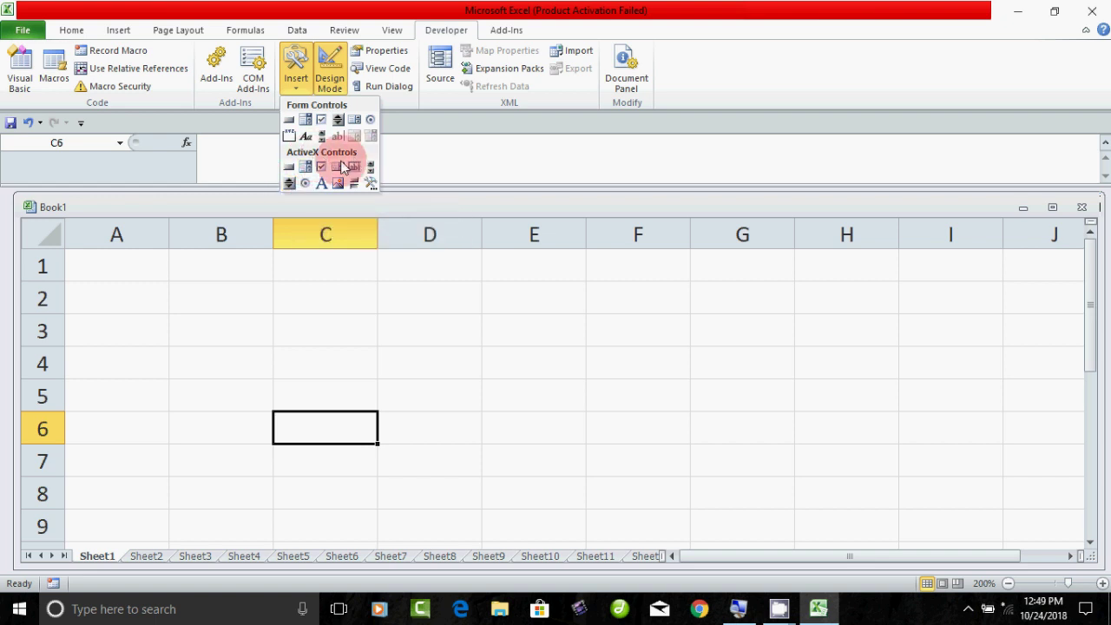
left_click(288, 184)
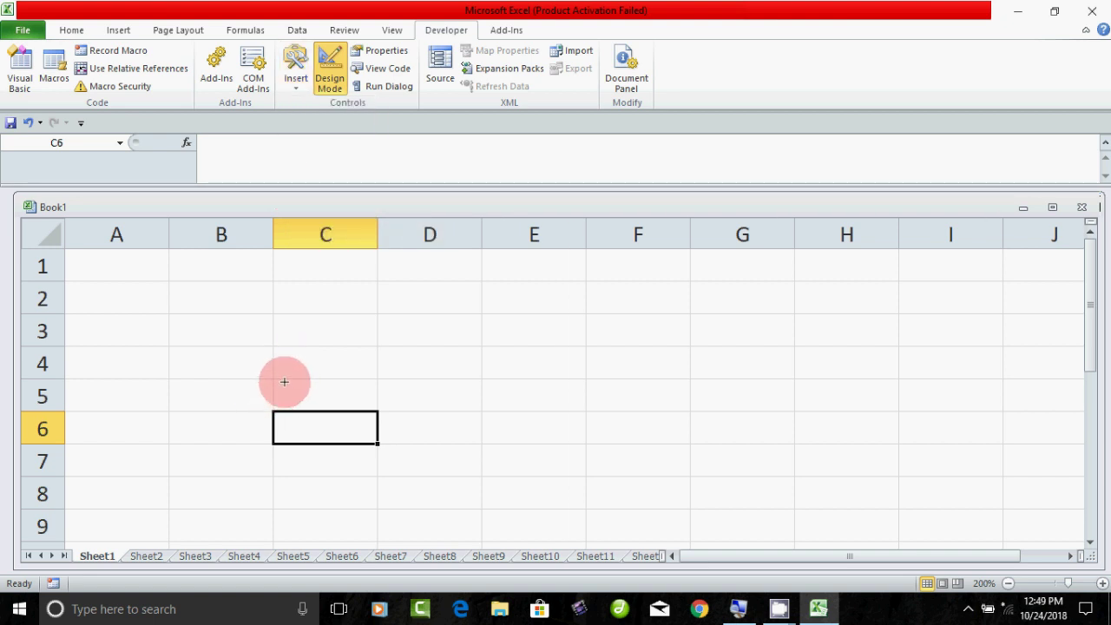
left_click_drag(283, 381, 397, 420)
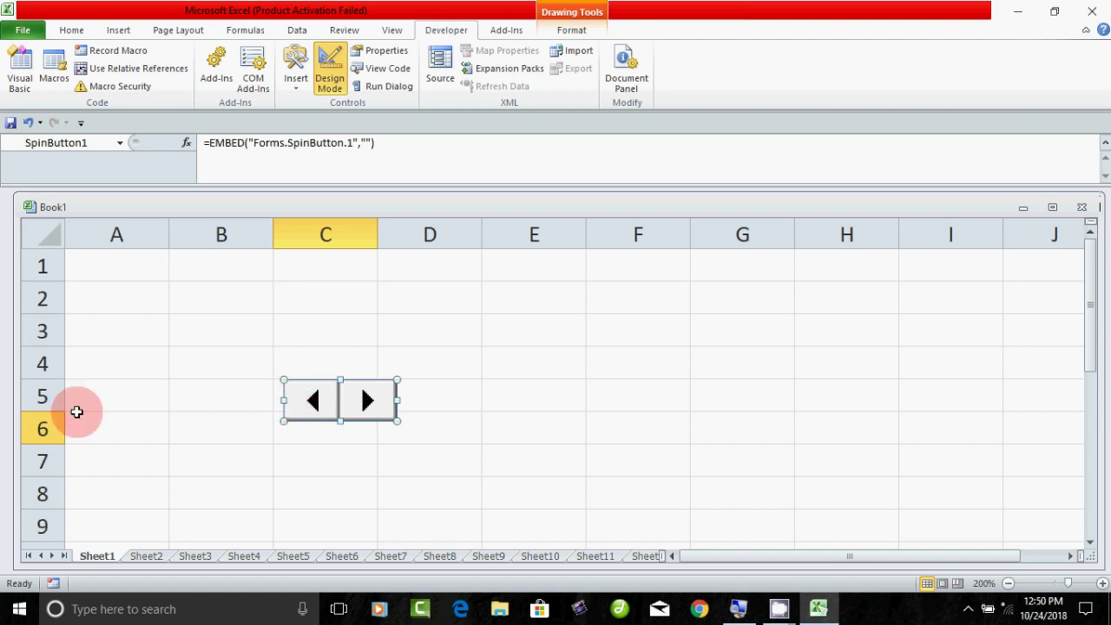
left_click(112, 266)
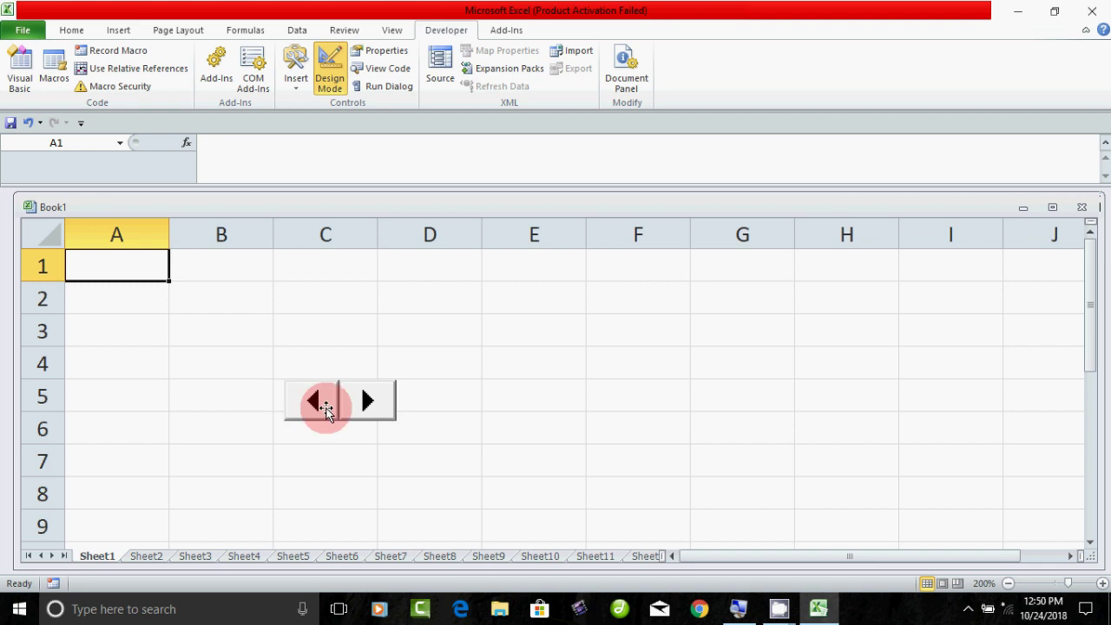
left_click(326, 409)
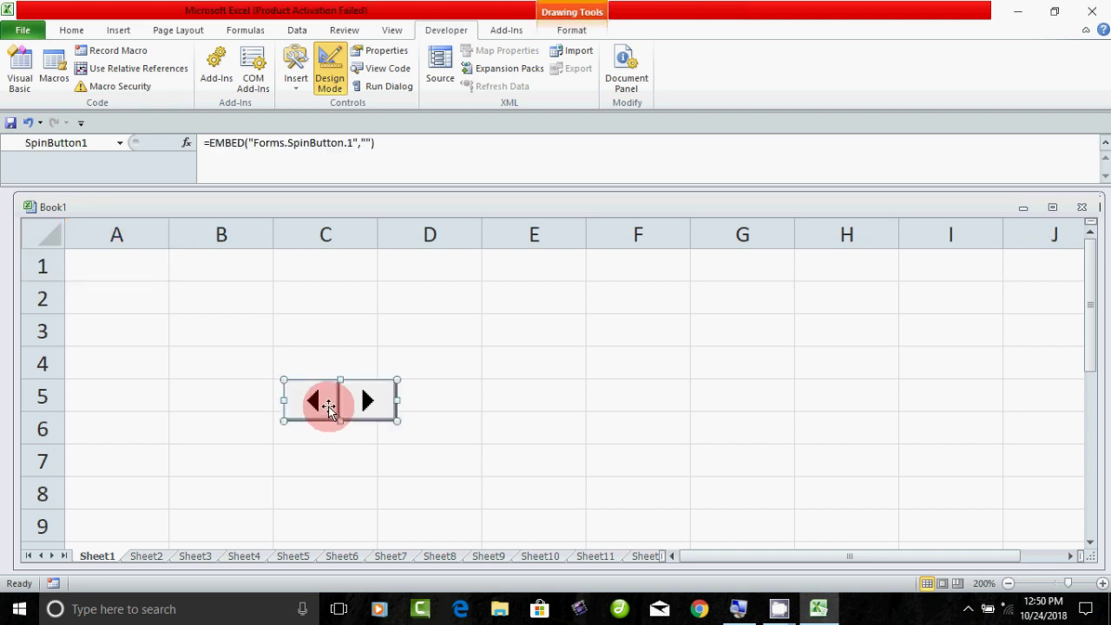
Step: In the spin button's Properties, set LinkedCell to A1, Max to 200 and Min to 10
right_click(320, 402)
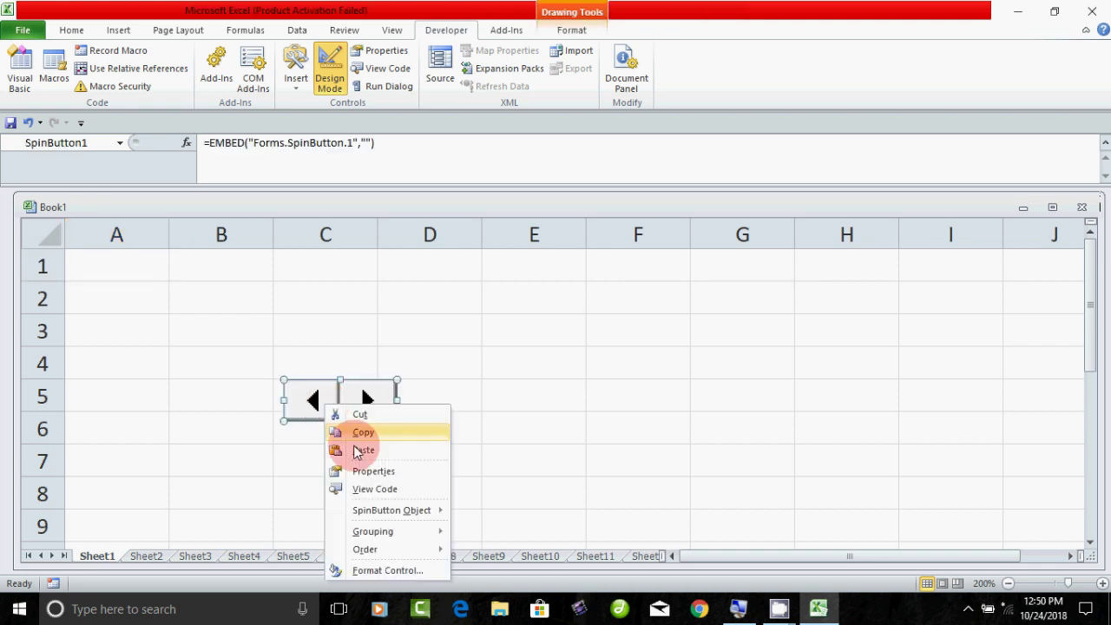
left_click(375, 473)
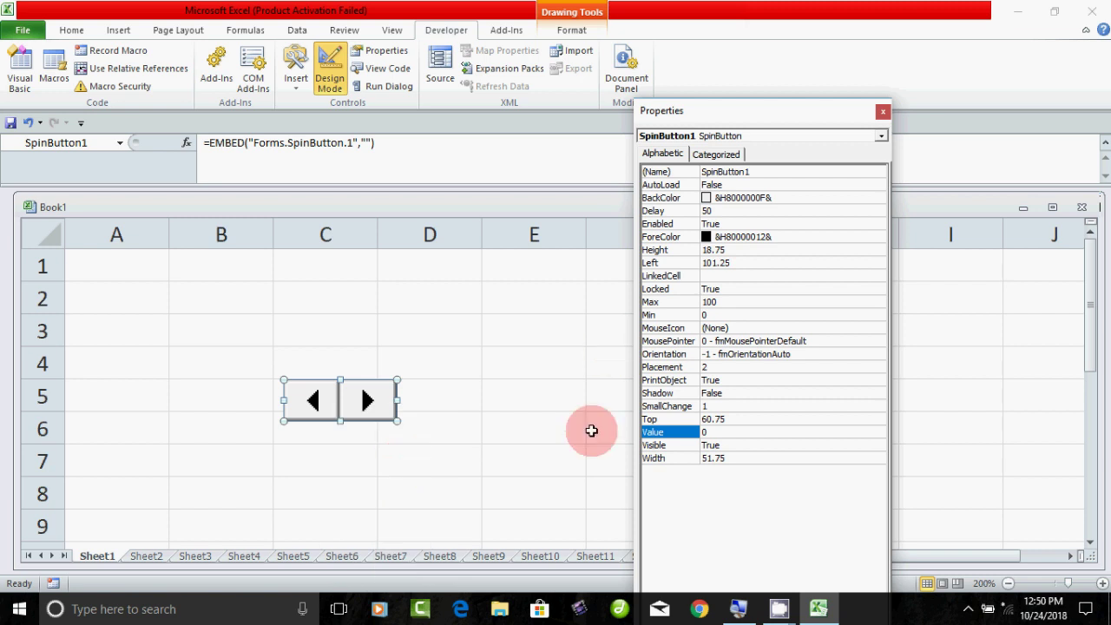
left_click(719, 278)
type("a1")
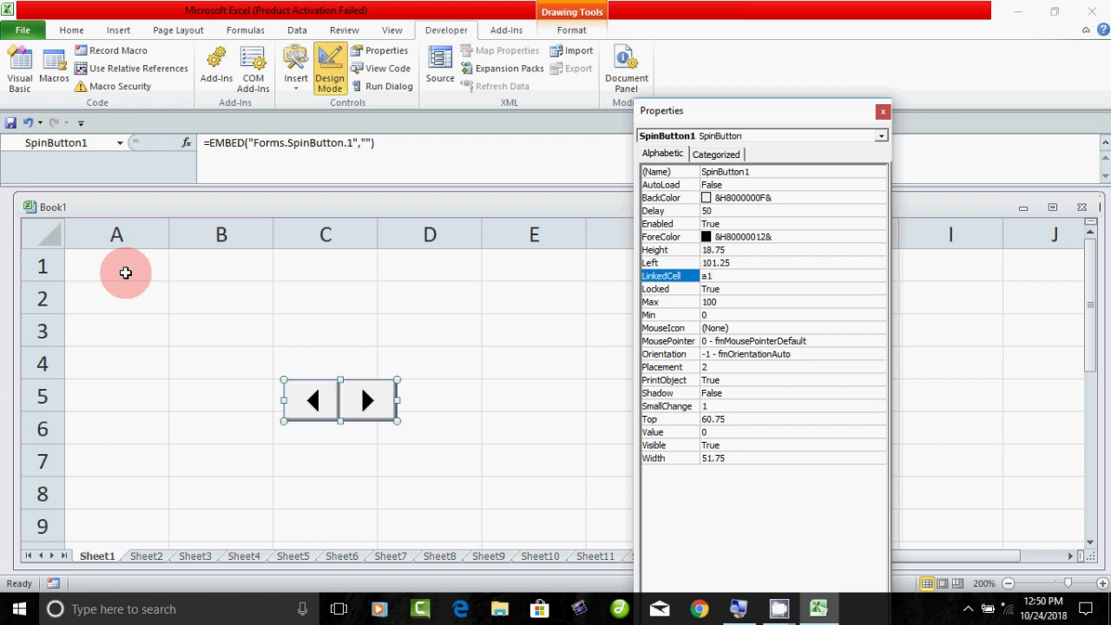
left_click(676, 302)
type("200")
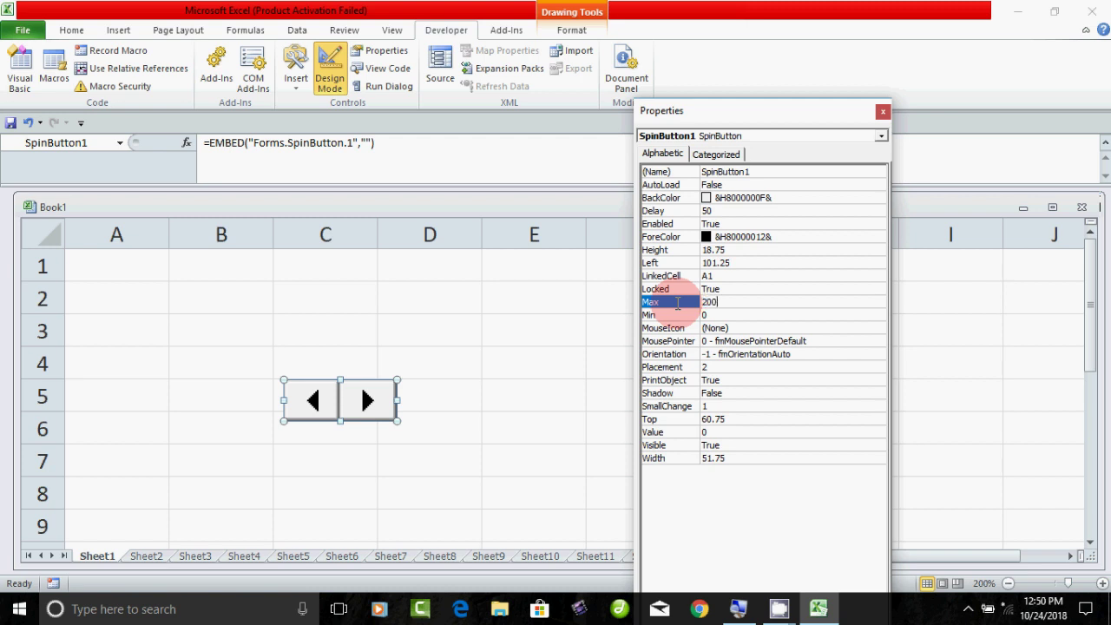
left_click(722, 317)
type("10")
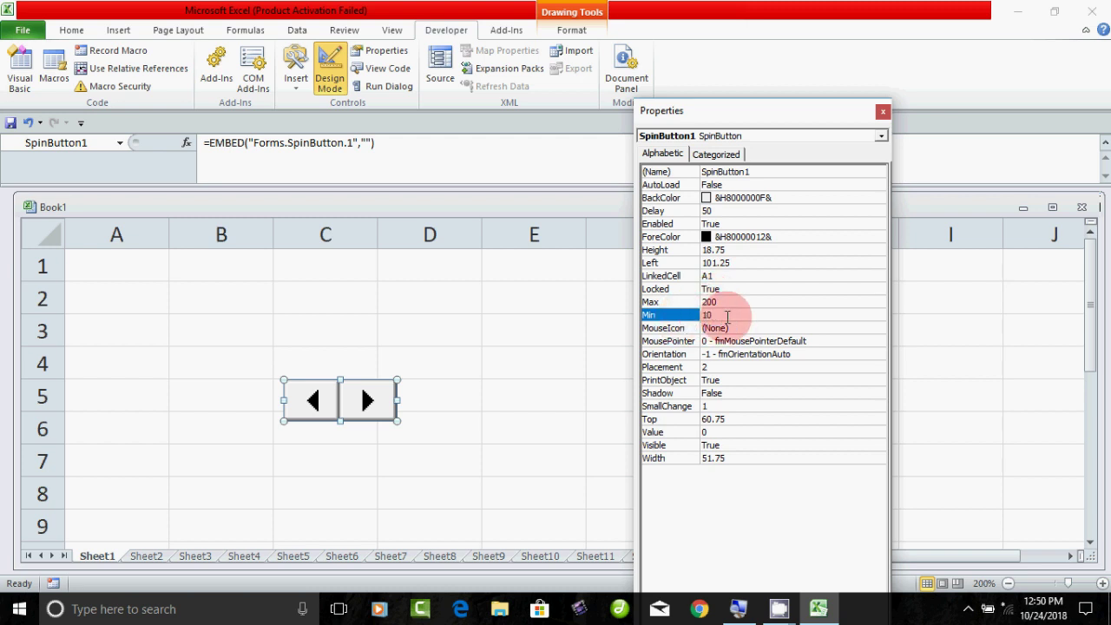
left_click(705, 406)
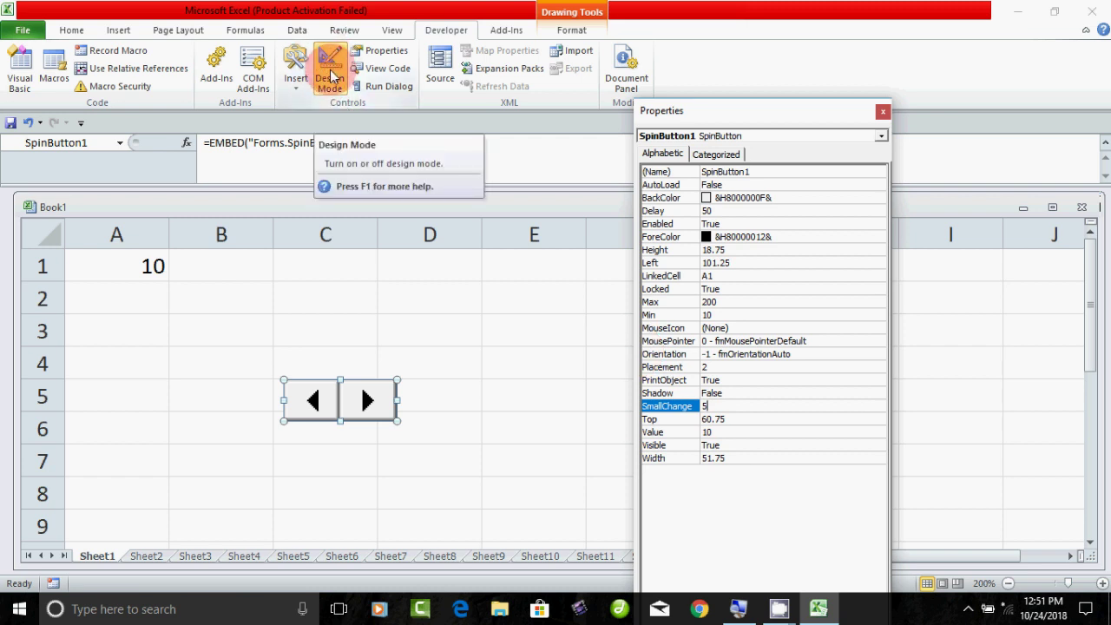
Step: Exit design mode and test the spin button, stepping A1 up and back down to 10
left_click(330, 77)
left_click(369, 401)
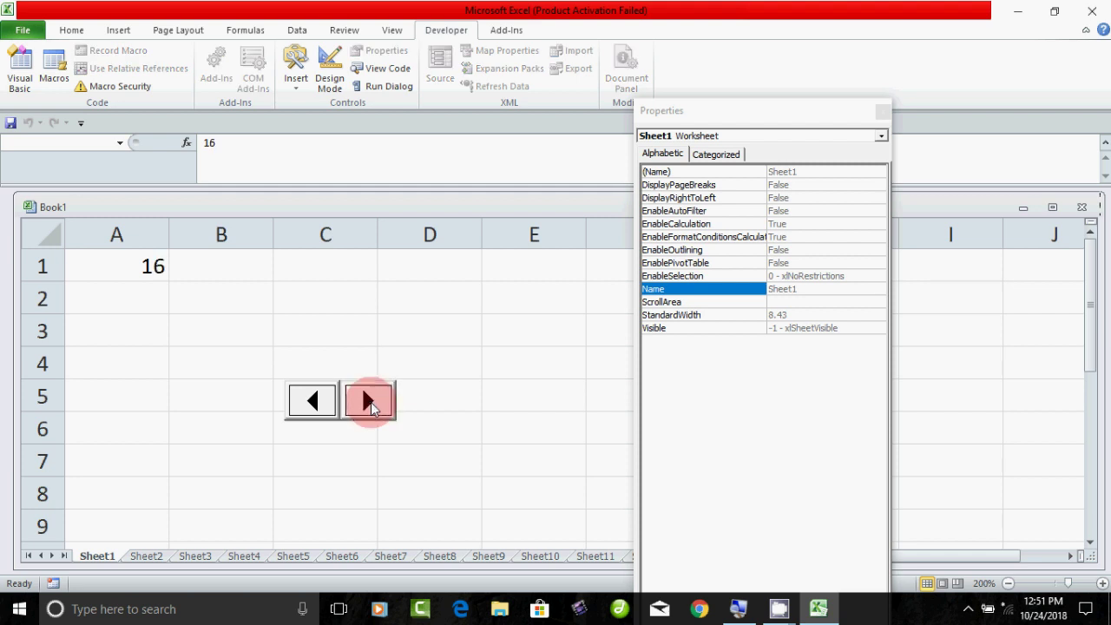
left_click(313, 401)
left_click(313, 401)
left_click(314, 400)
left_click(313, 400)
left_click(314, 401)
left_click(313, 401)
left_click(313, 403)
left_click(313, 402)
left_click(313, 403)
left_click(313, 403)
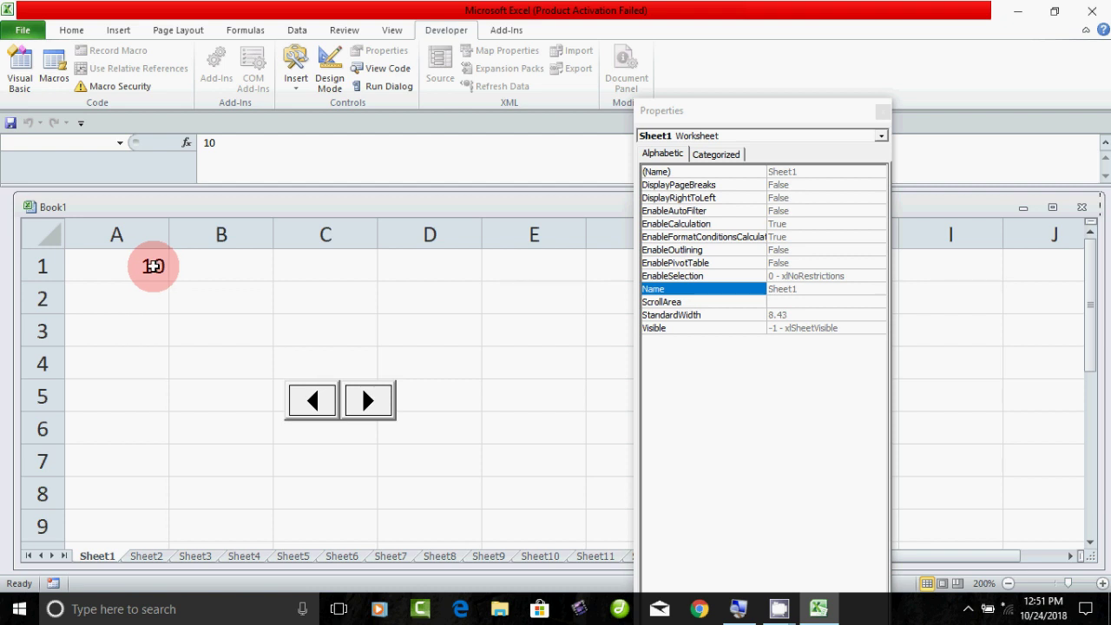
Step: Change the spin button's SmallChange from 1 to 5, then exit design mode
left_click(324, 77)
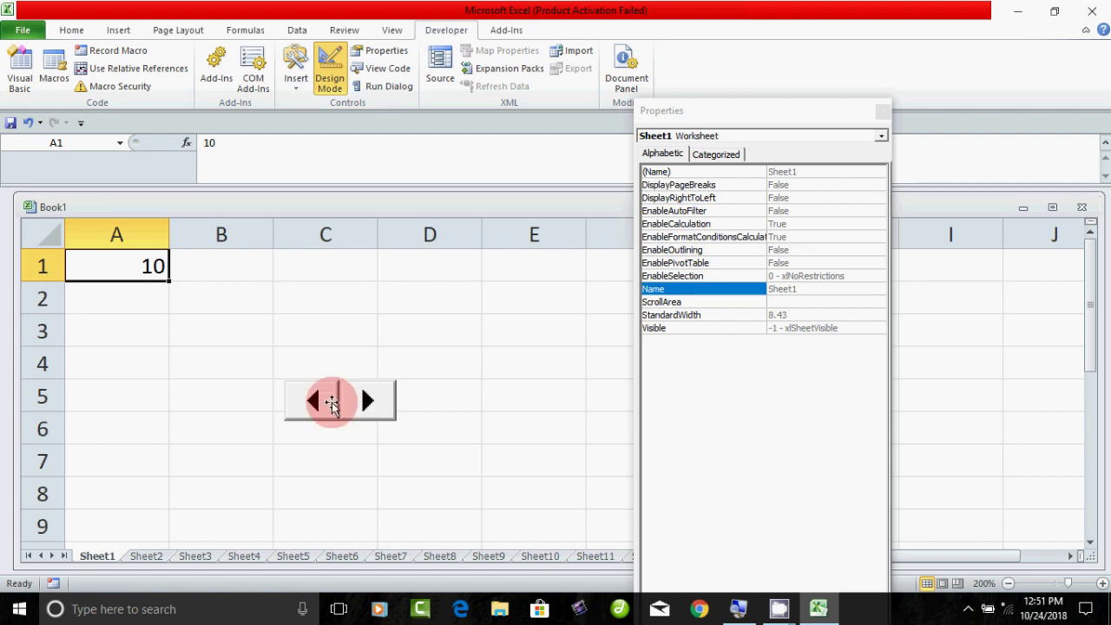
left_click(368, 401)
right_click(368, 402)
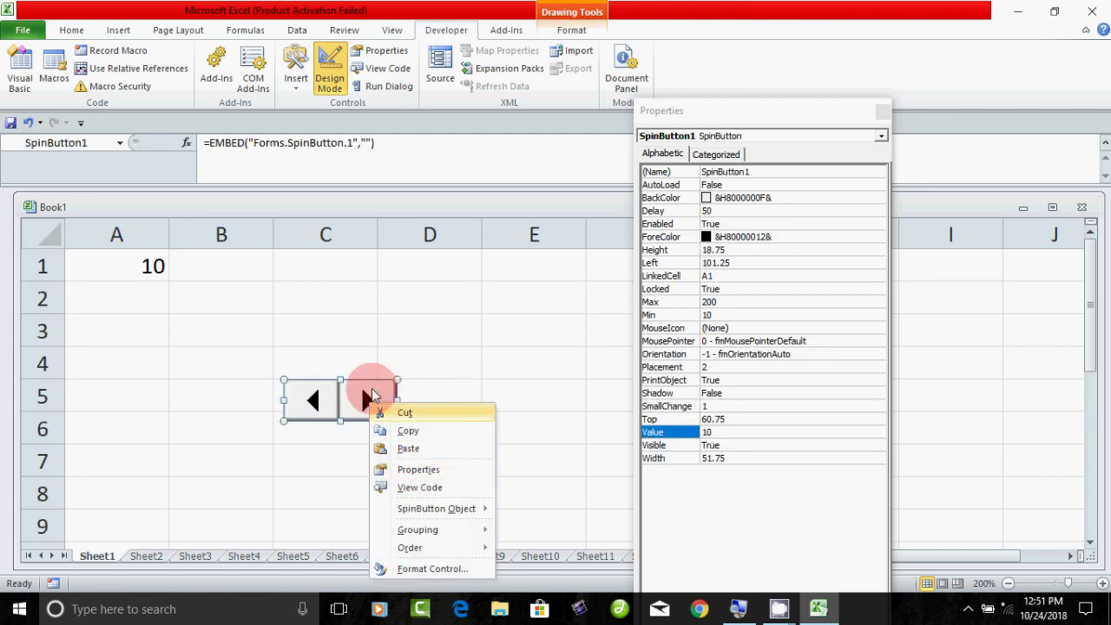
left_click(350, 394)
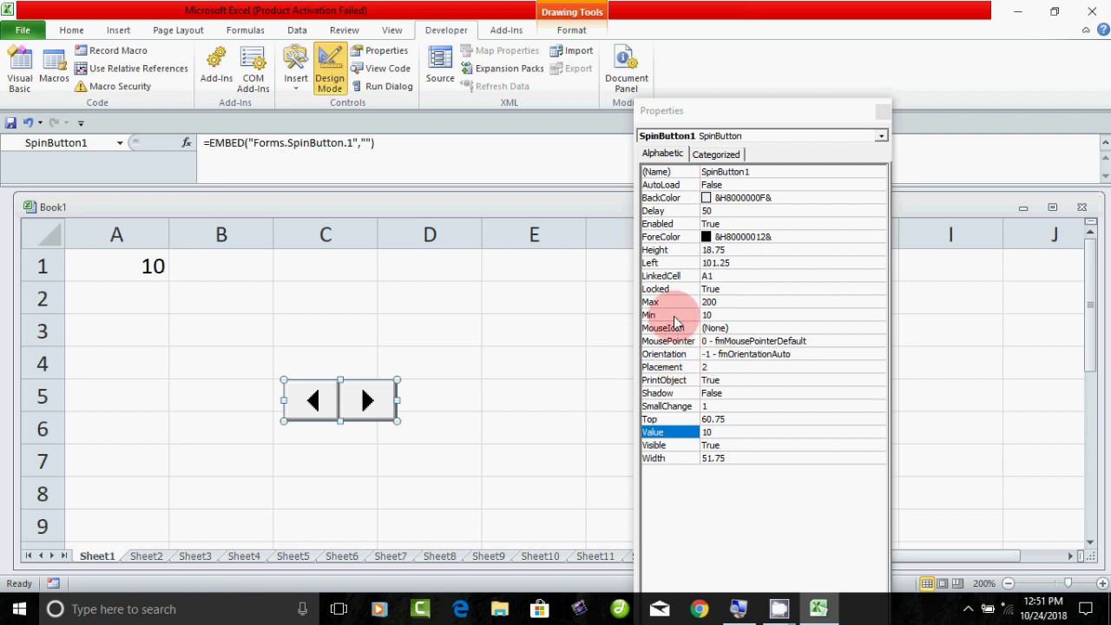
left_click(669, 408)
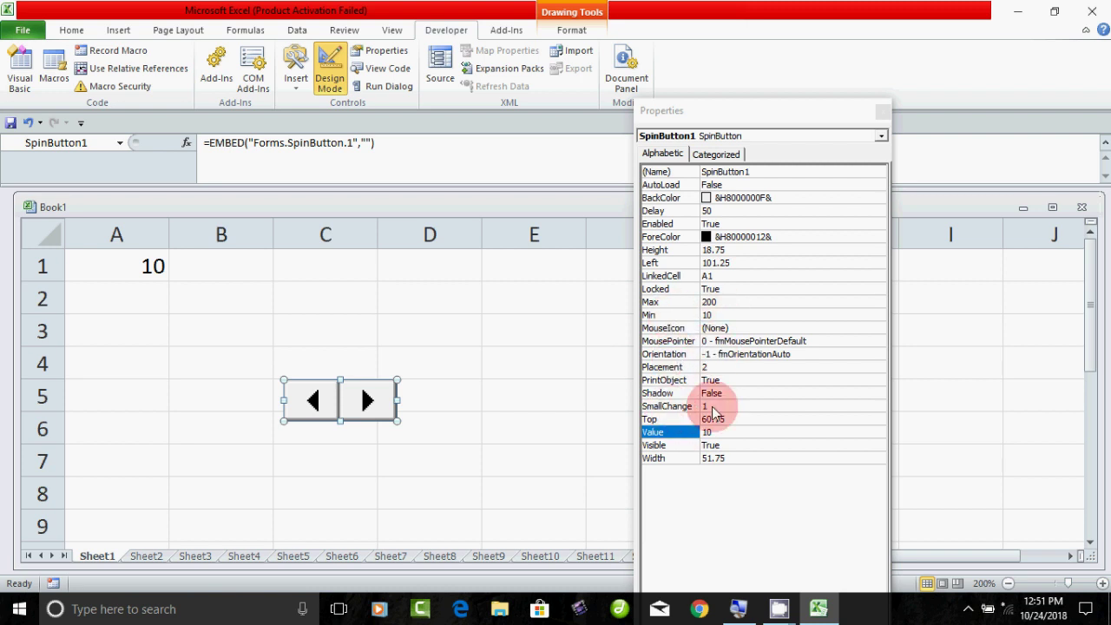
double_click(708, 407)
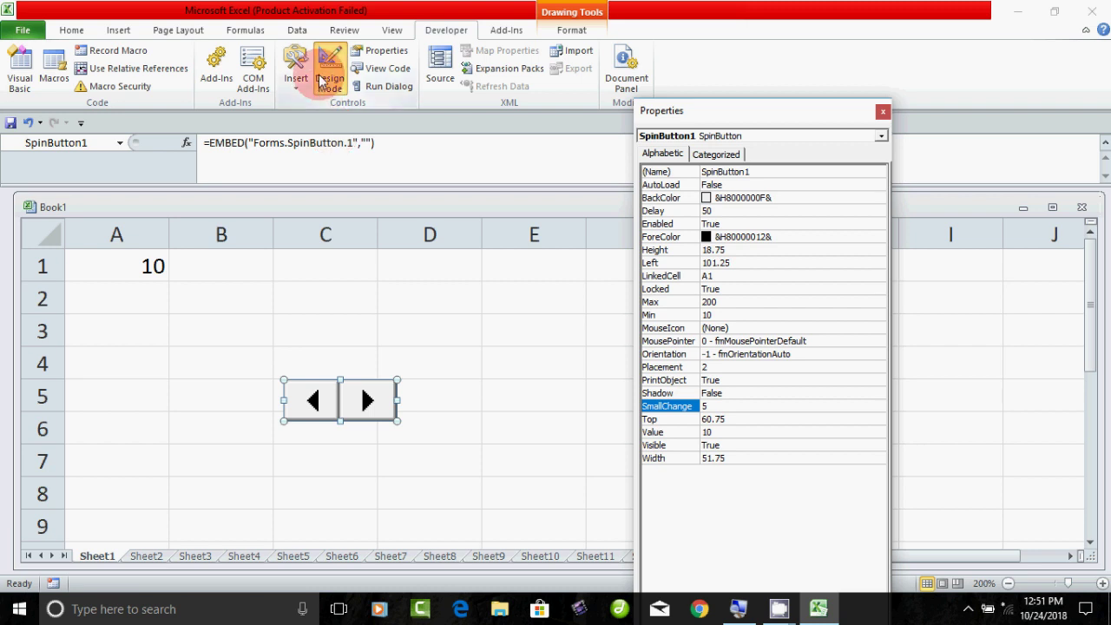
left_click(329, 69)
Step: Step A1 up by fives until it stops at the 200 maximum
left_click(366, 403)
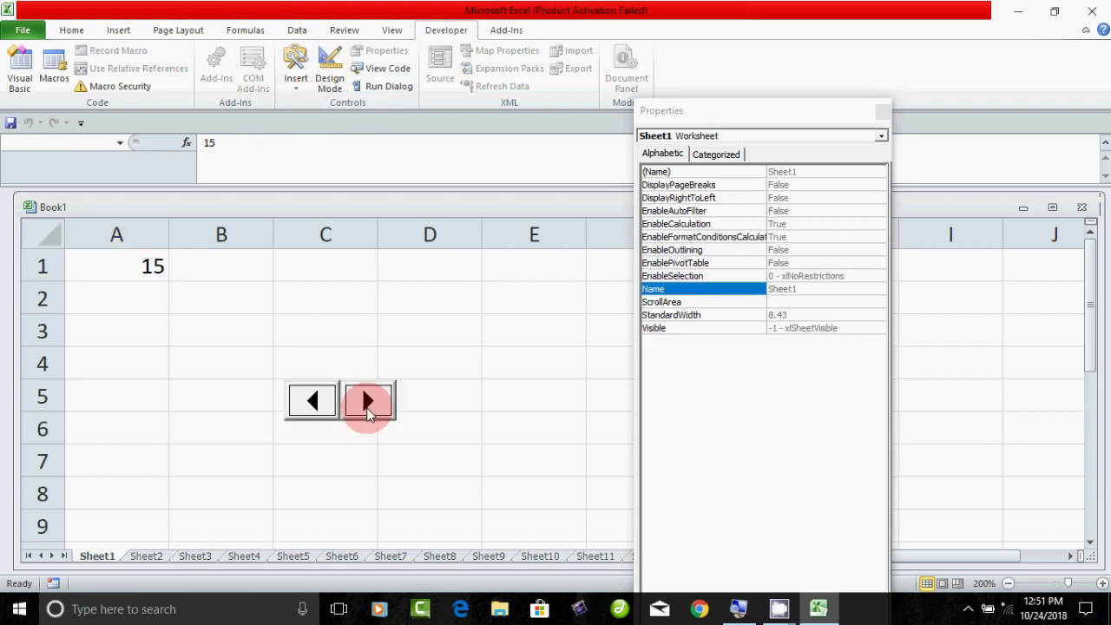
left_click(368, 413)
left_click(368, 413)
left_click(368, 413)
left_click_drag(368, 413, 367, 413)
left_click(368, 413)
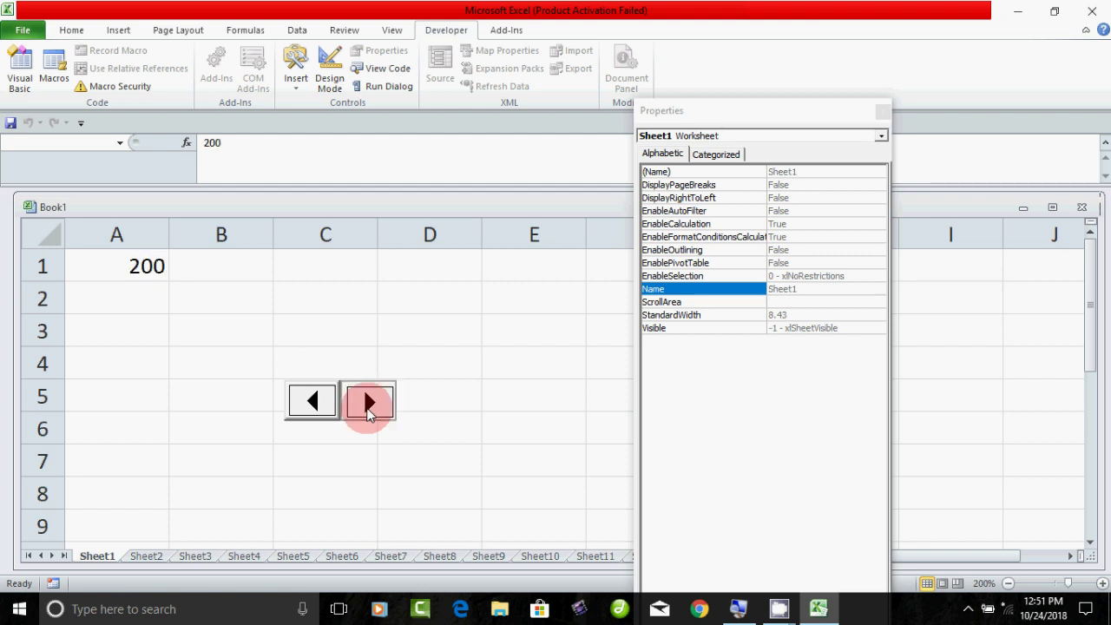
Step: Run A1 back down to its minimum of 10 and close the Properties window
left_click(324, 400)
left_click_drag(321, 402, 321, 401)
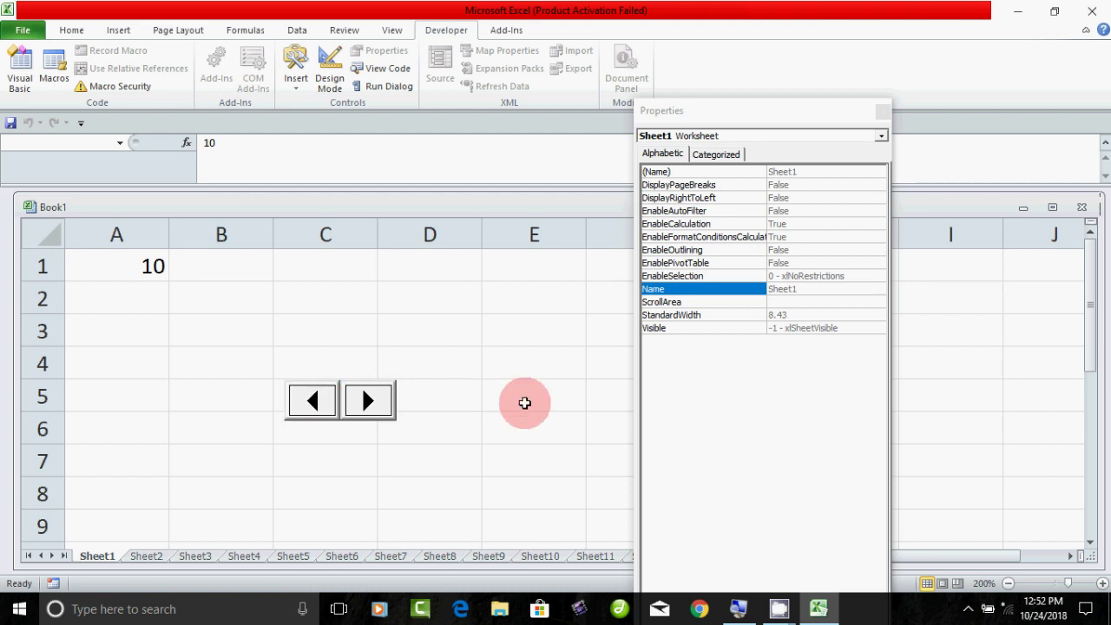
left_click(882, 113)
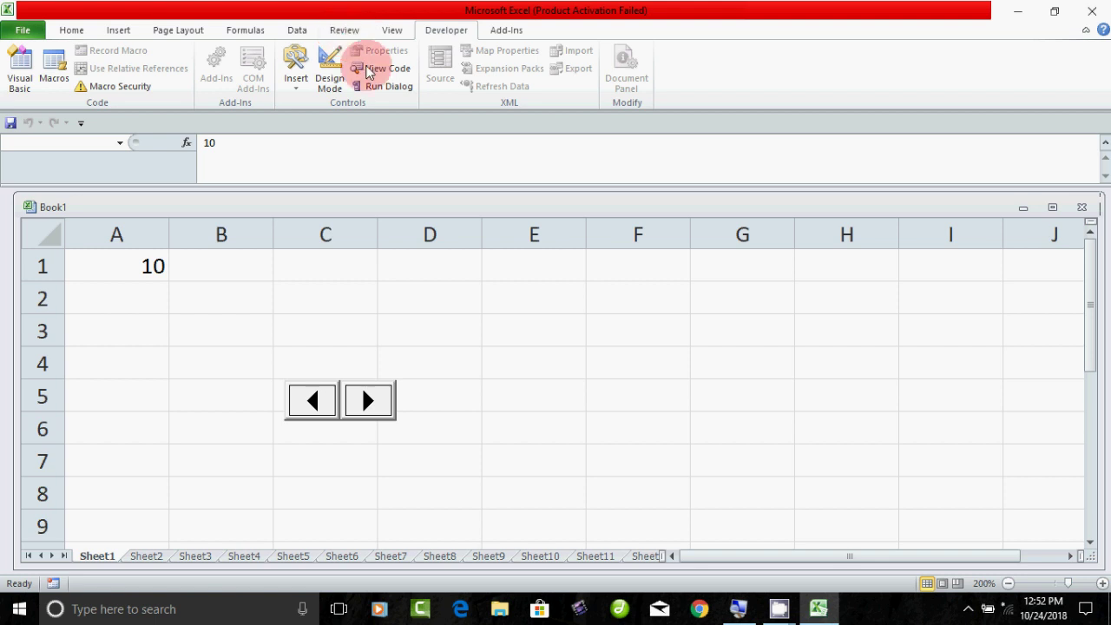
Step: Insert an ActiveX vertical scroll bar on the sheet
left_click(300, 82)
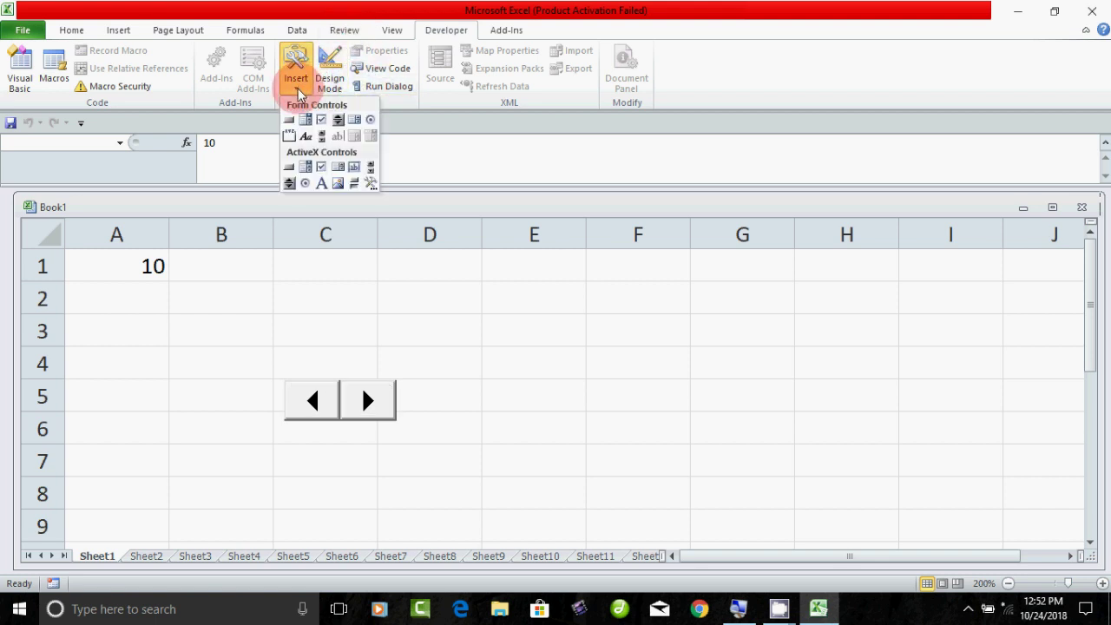
left_click(371, 174)
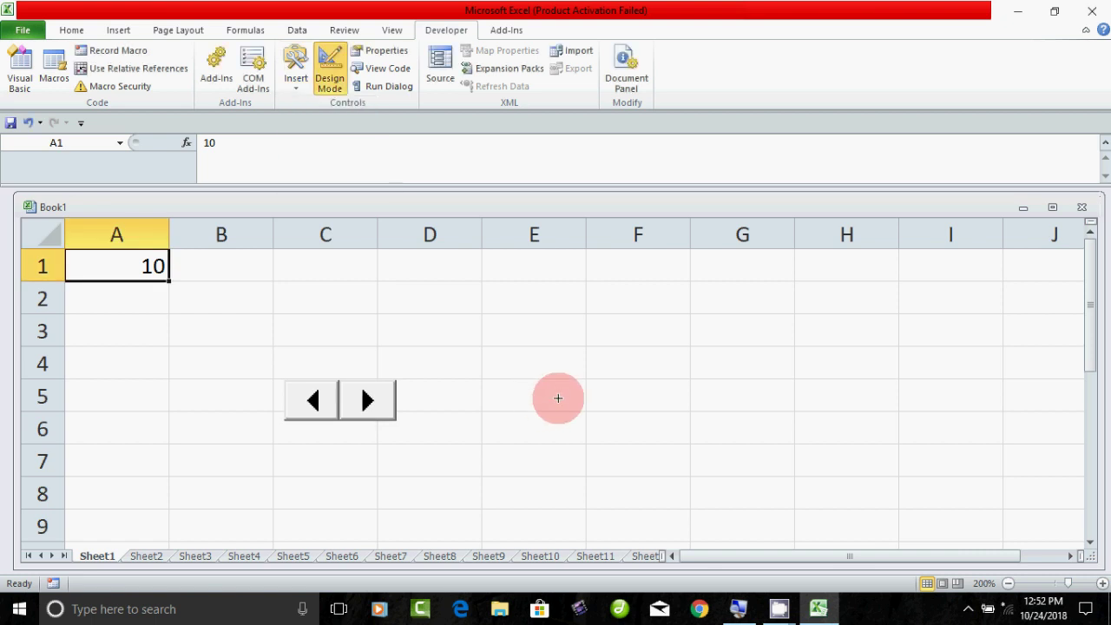
left_click(559, 397)
left_click_drag(568, 409, 737, 321)
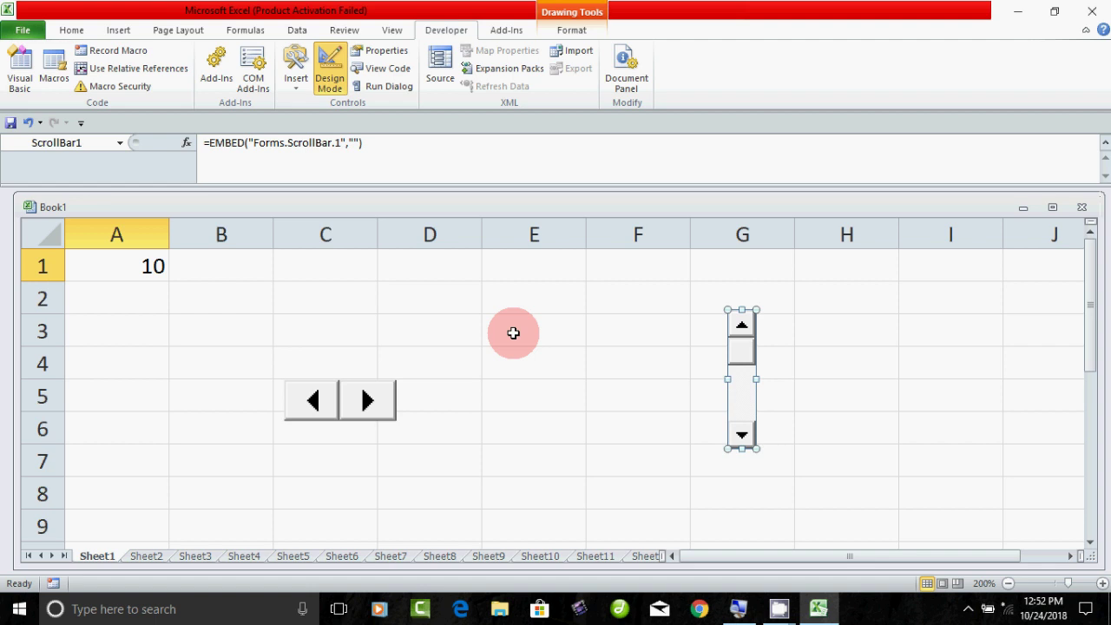
Step: Give the scroll bar no linked cell, Max 200, Min 5 and SmallChange 5, and exit design mode
right_click(745, 382)
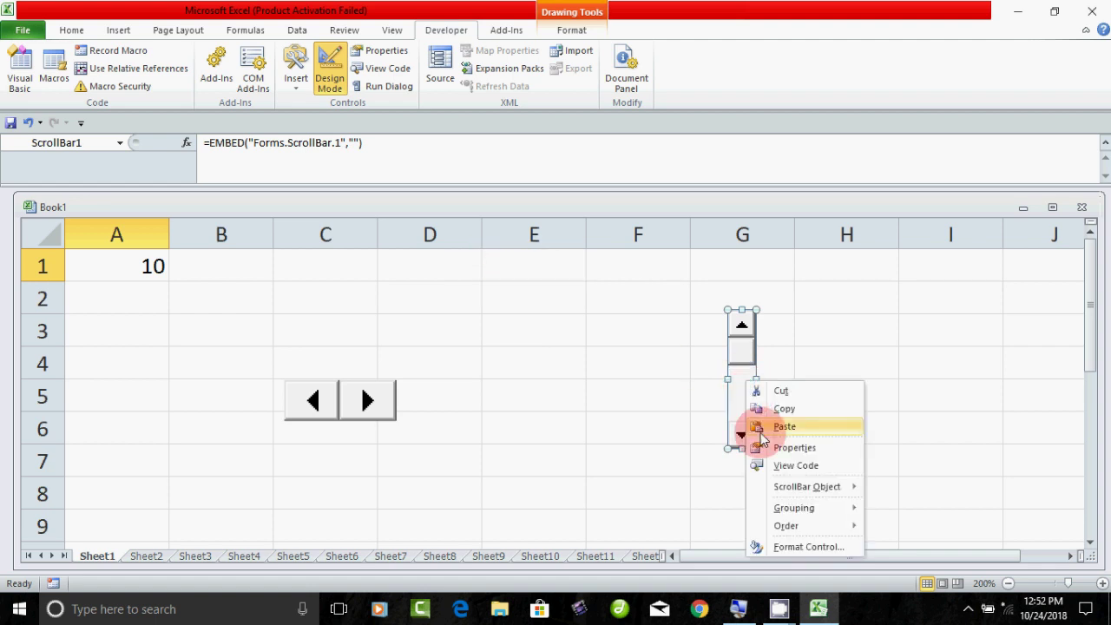
left_click(791, 446)
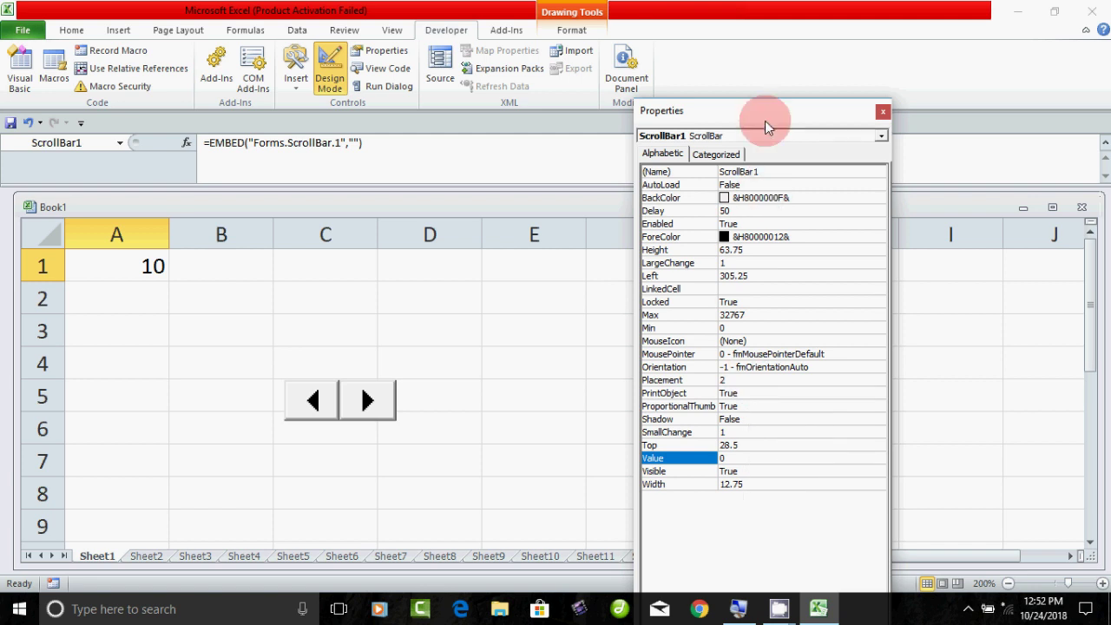
left_click_drag(767, 112, 936, 128)
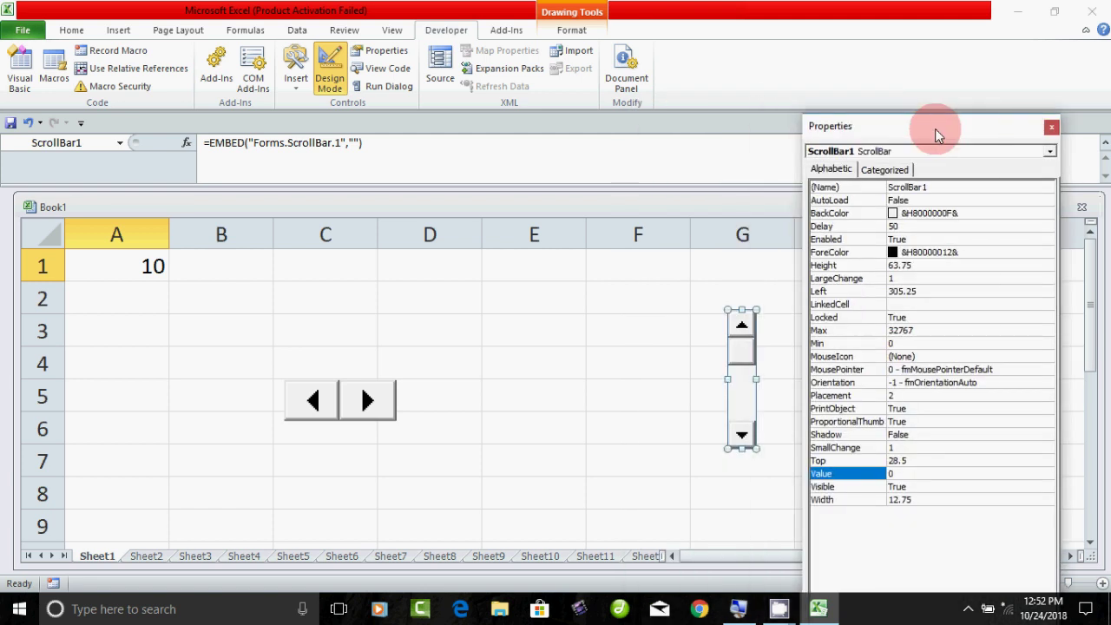
left_click(898, 304)
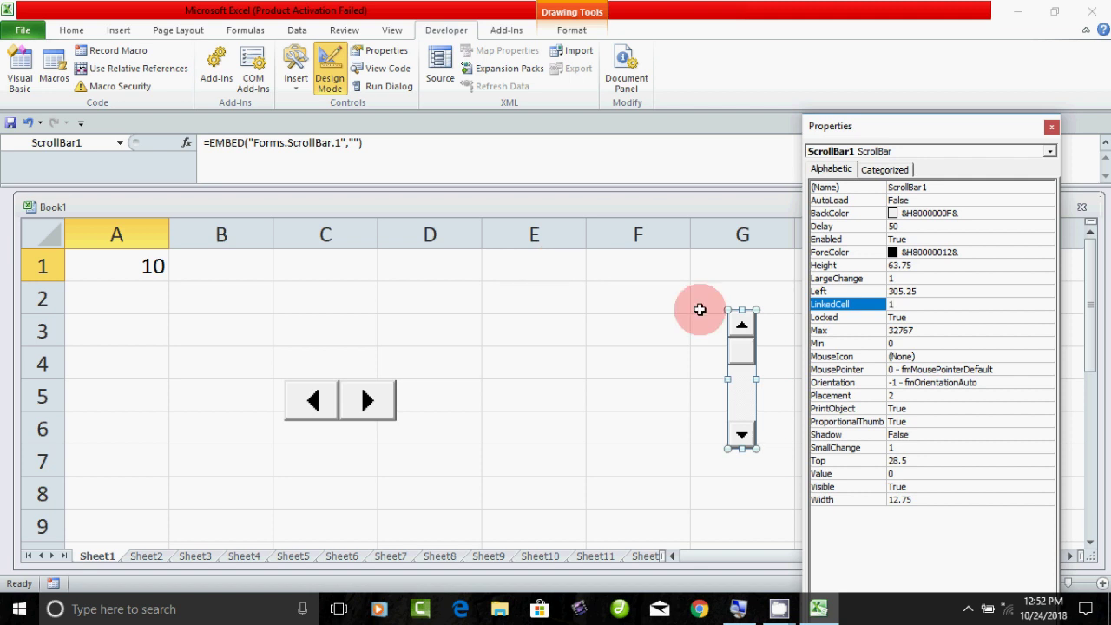
left_click(919, 330)
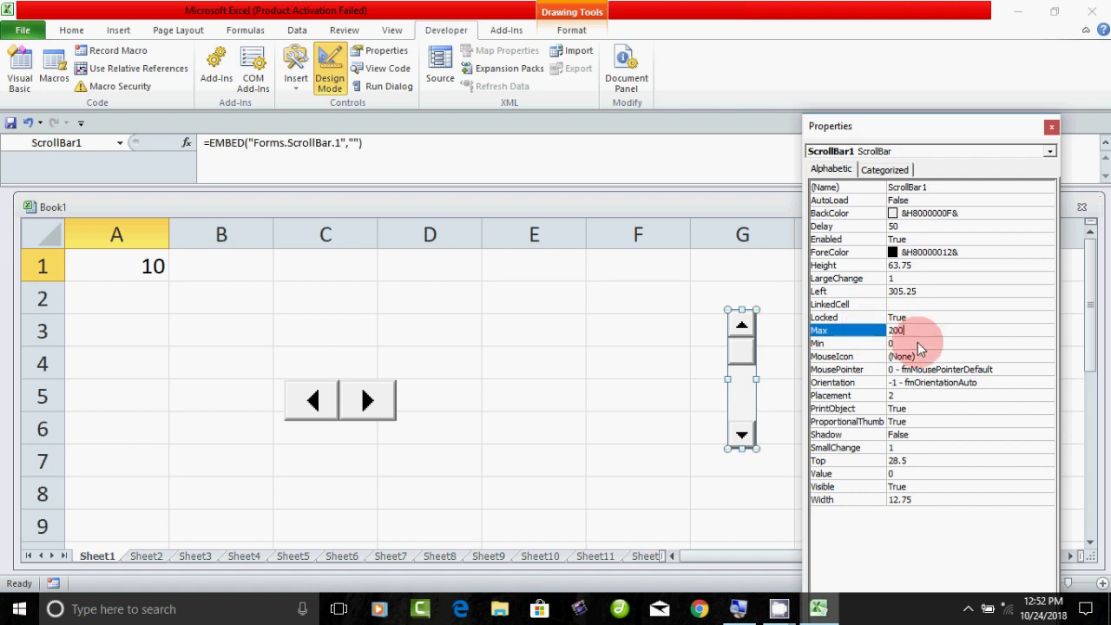
left_click(857, 344)
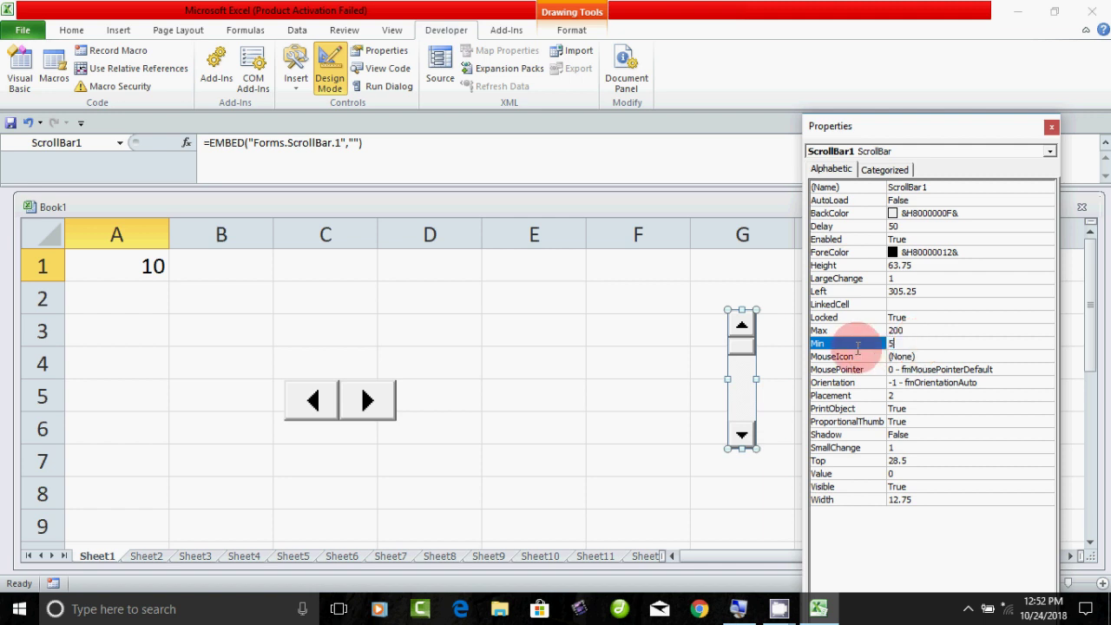
left_click(836, 448)
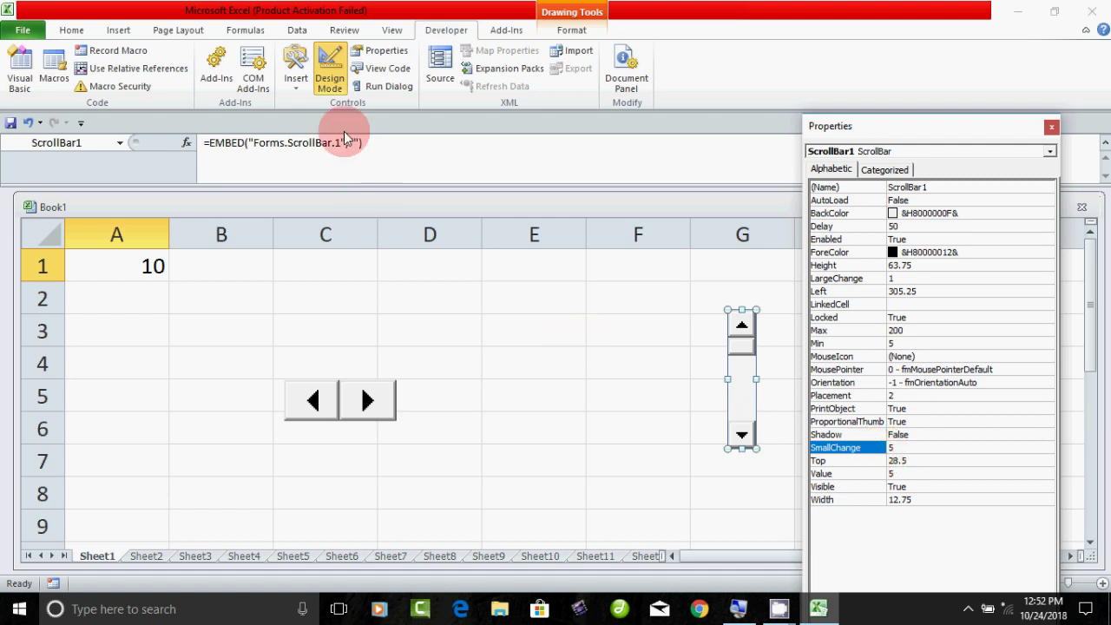
left_click(330, 77)
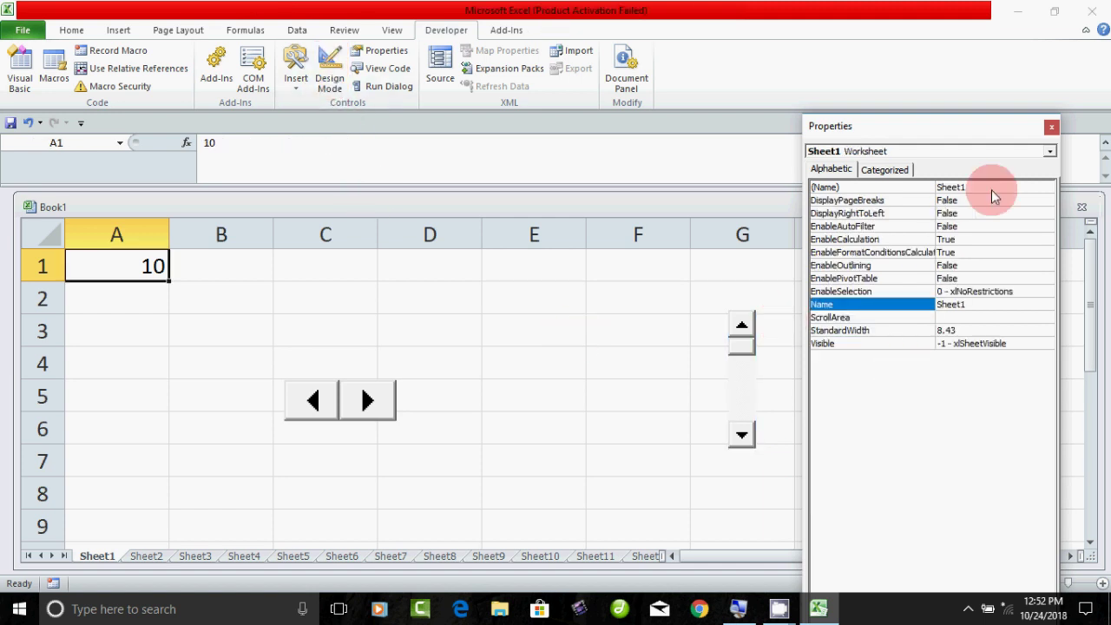
Step: Close Properties, test the unlinked scroll bar, and try lowering A1 below its minimum
left_click(1050, 129)
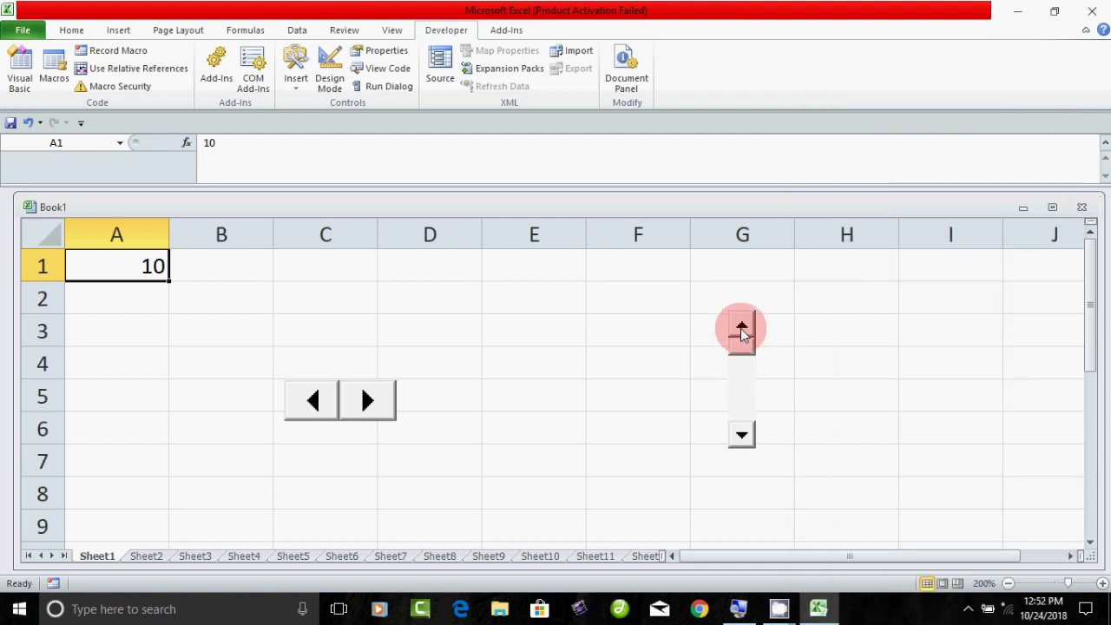
left_click(738, 436)
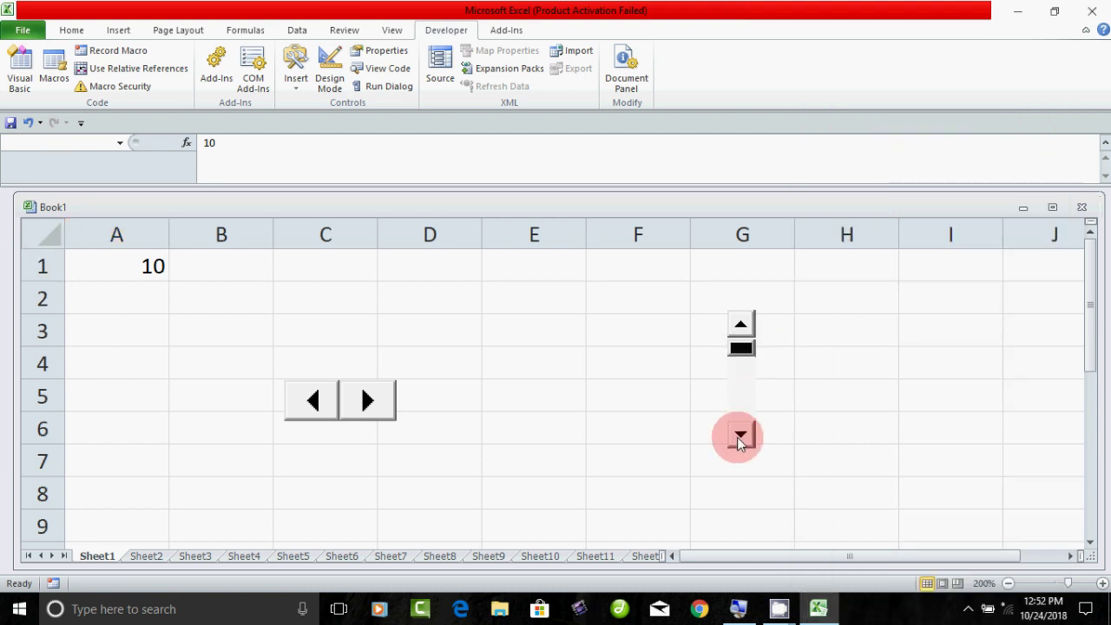
left_click(738, 436)
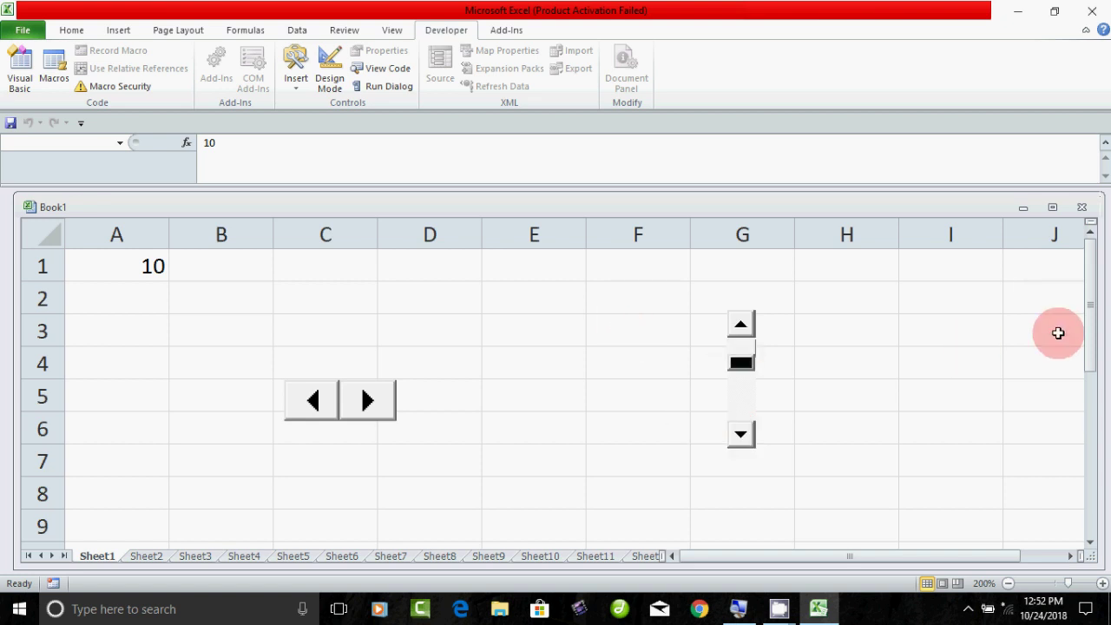
left_click(302, 409)
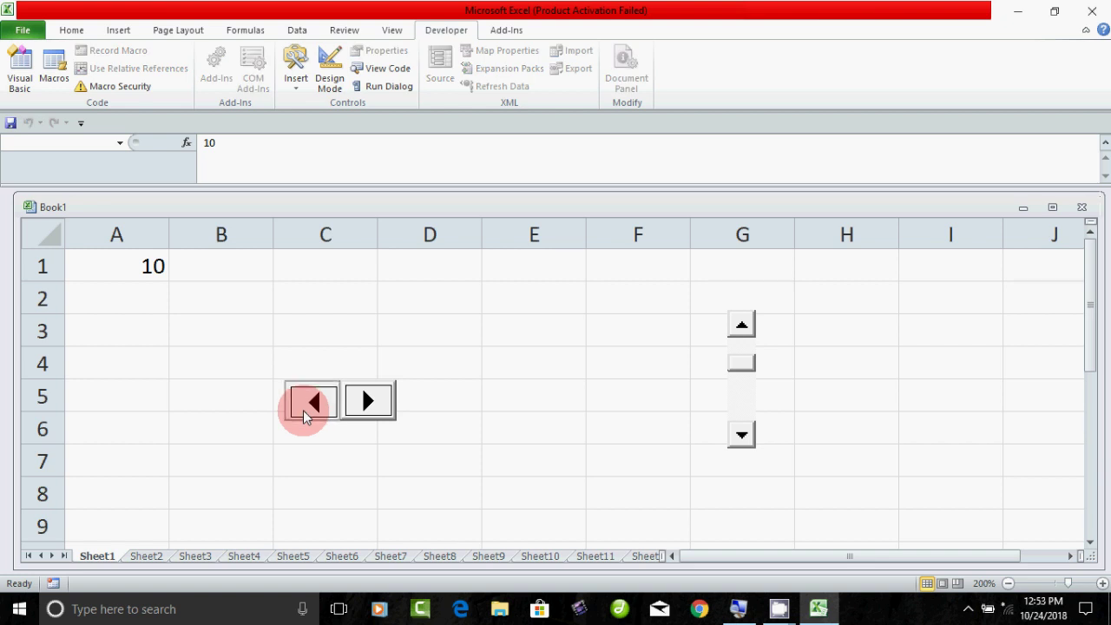
left_click(141, 262)
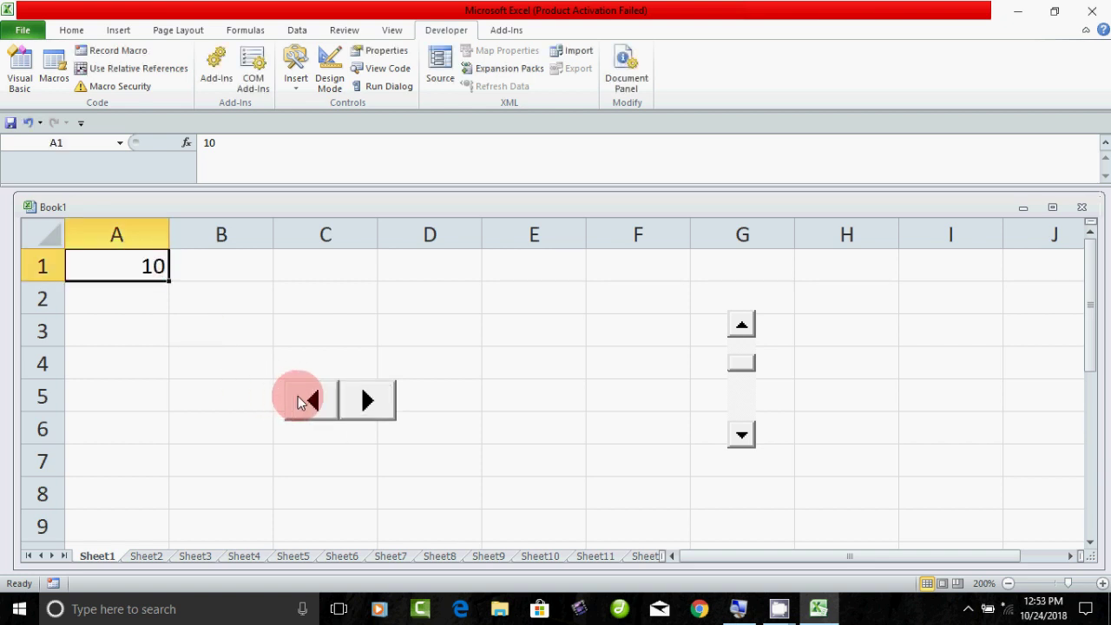
left_click(300, 399)
Step: Raise A1 to 85 with the spin button, then return to design mode
left_click(366, 401)
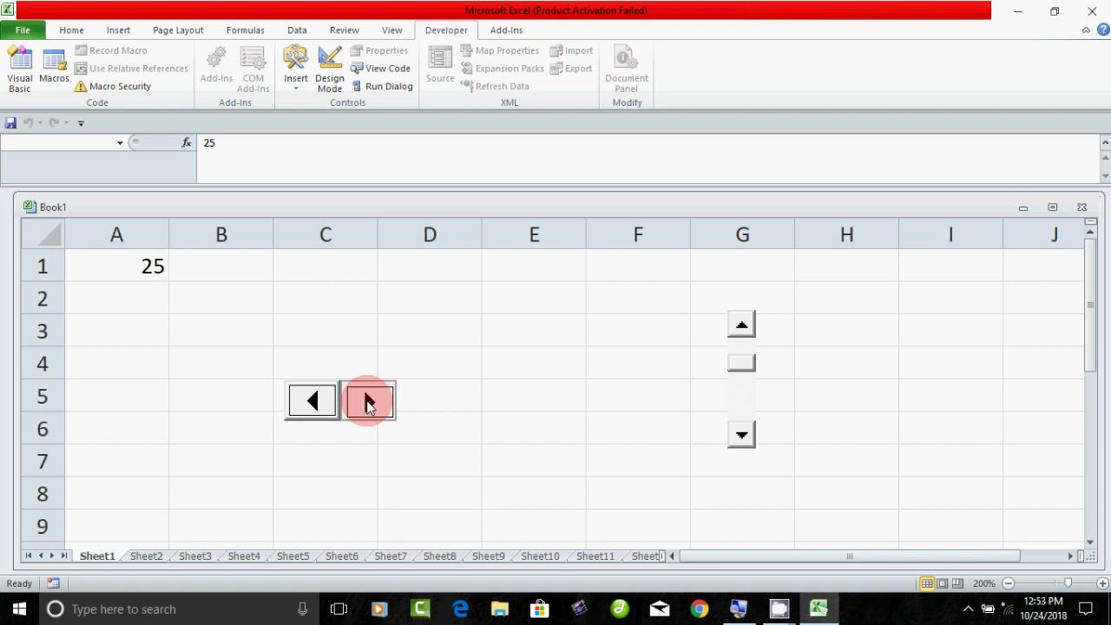
left_click(367, 402)
left_click(742, 328)
left_click(744, 329)
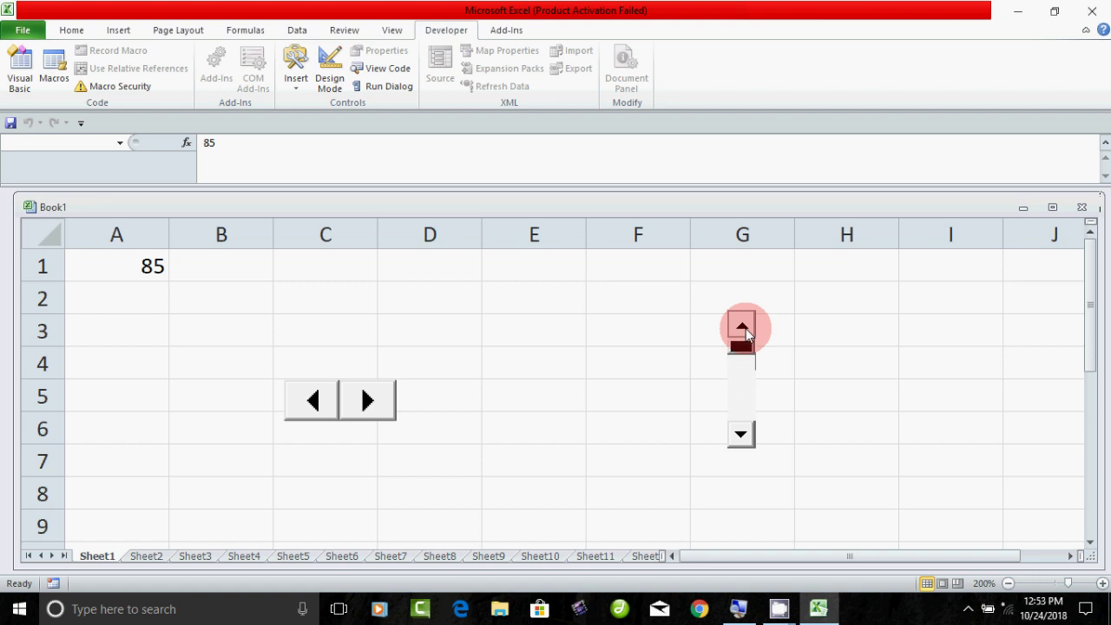
left_click(740, 436)
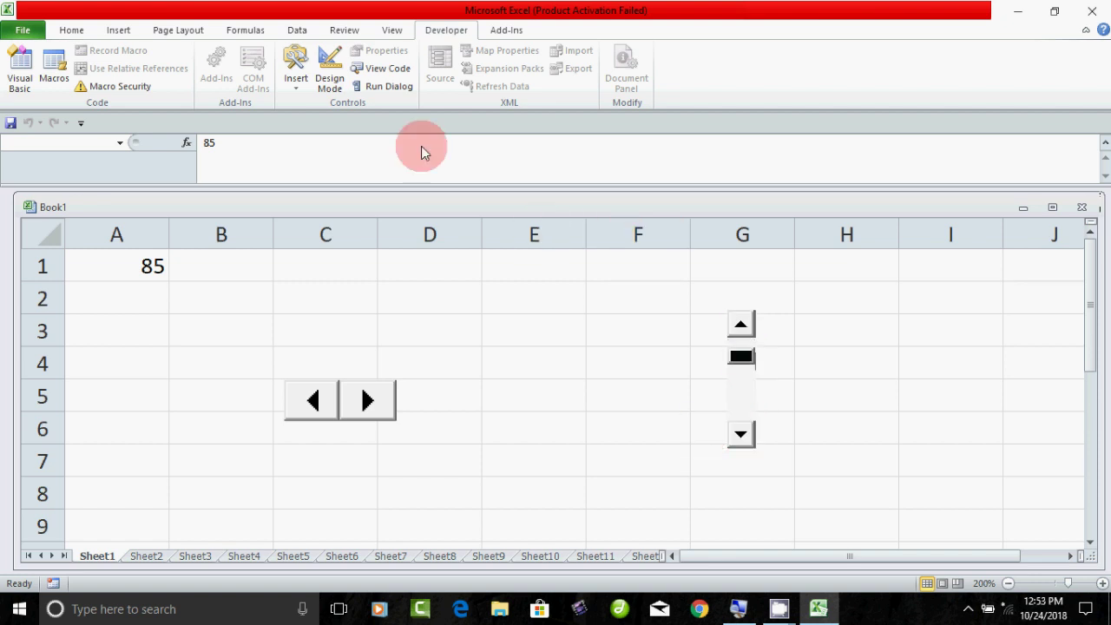
left_click(334, 87)
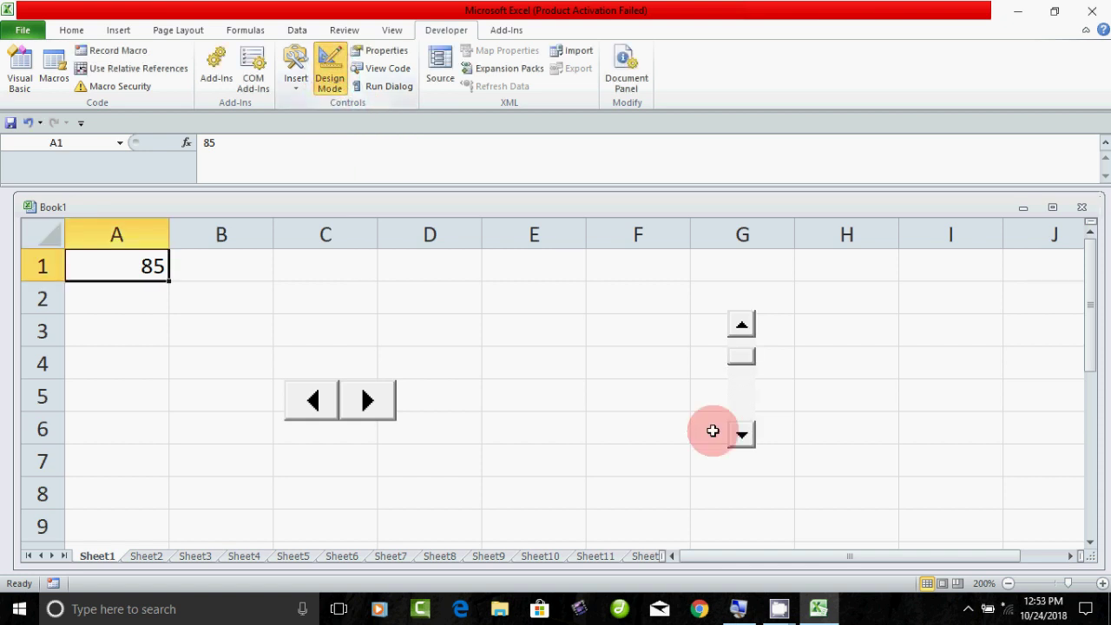
Step: Link the scroll bar to cell E1 and verify Max 200, Min 5 and SmallChange 5
left_click(742, 391)
right_click(740, 388)
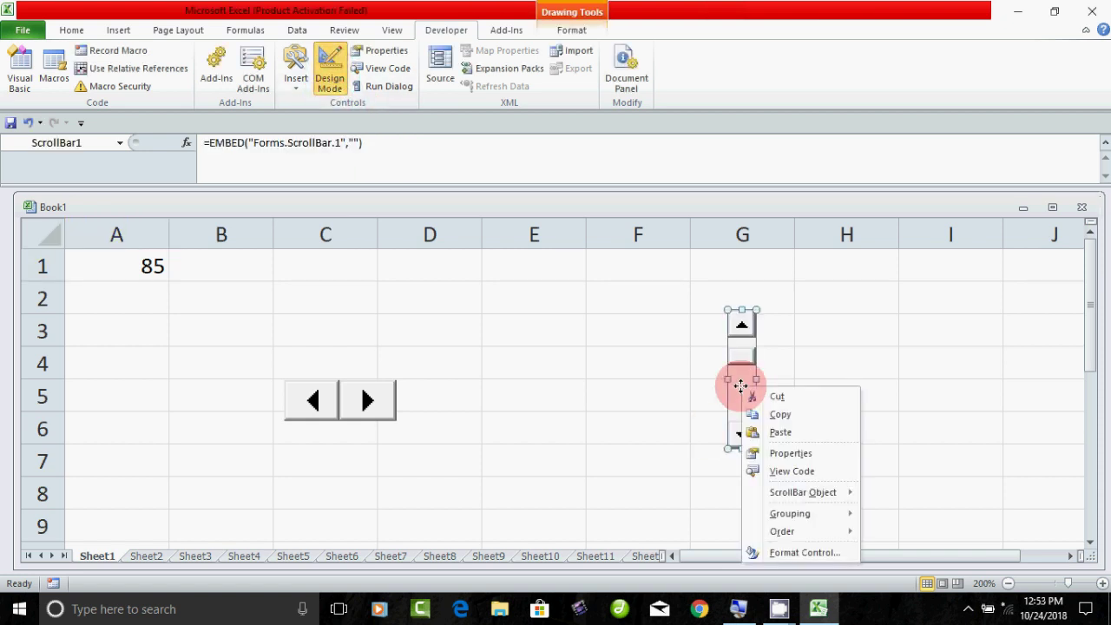
left_click(791, 453)
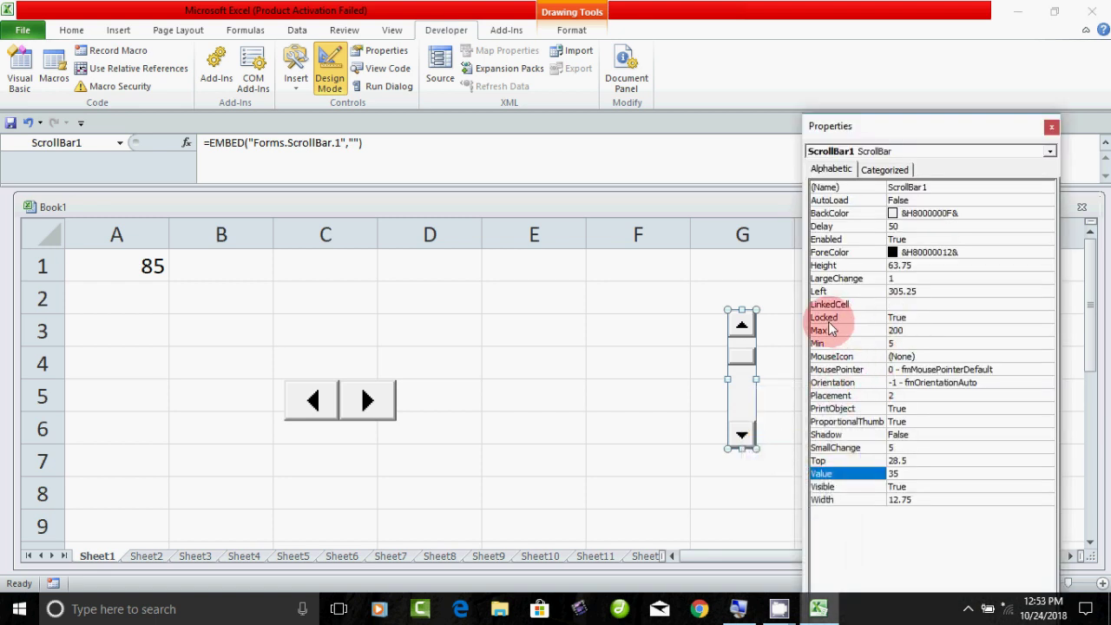
left_click(897, 304)
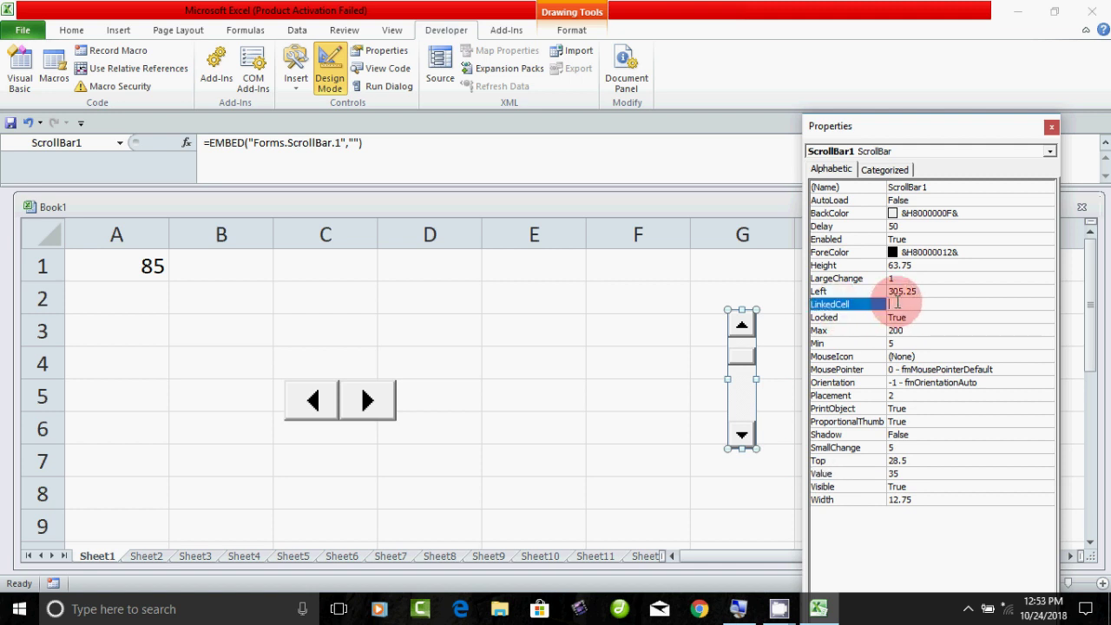
type("e1")
key("Return")
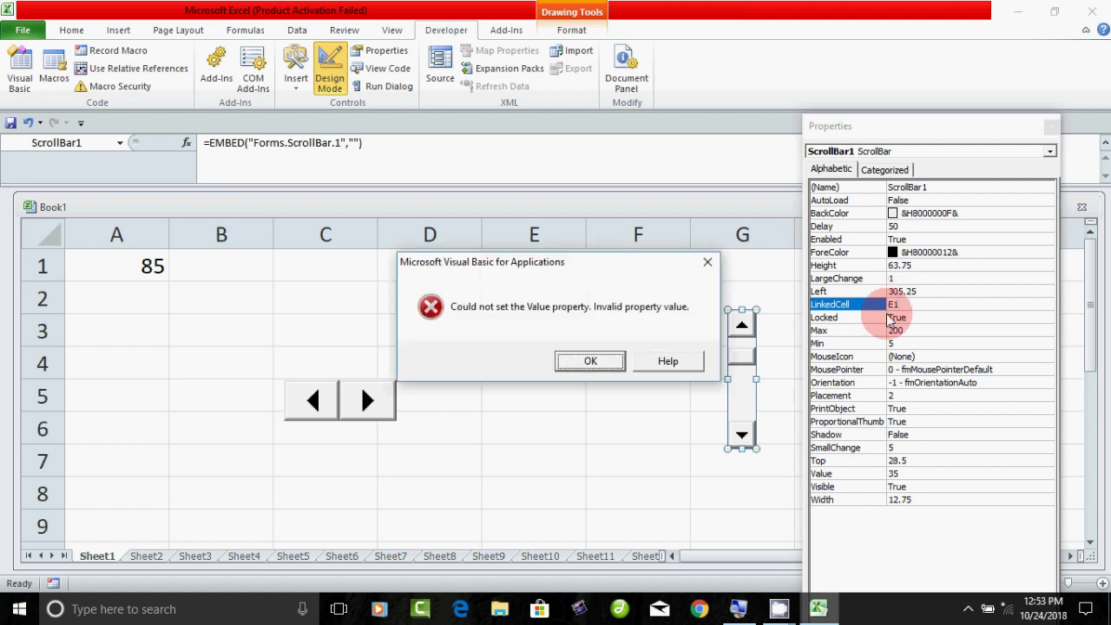
left_click(590, 361)
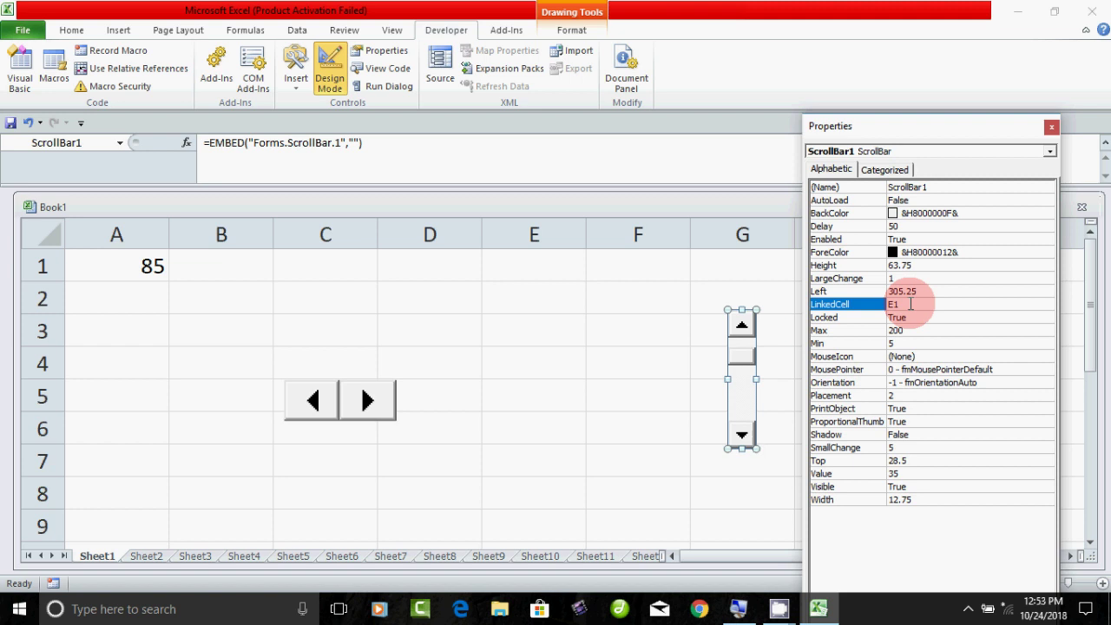
key("Return")
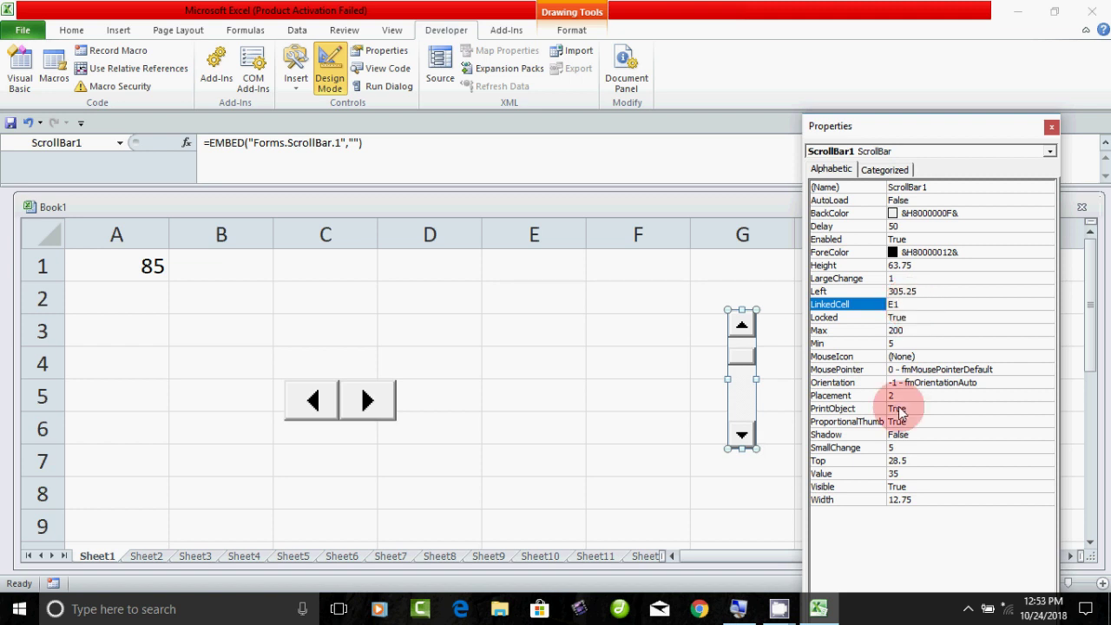
left_click(905, 331)
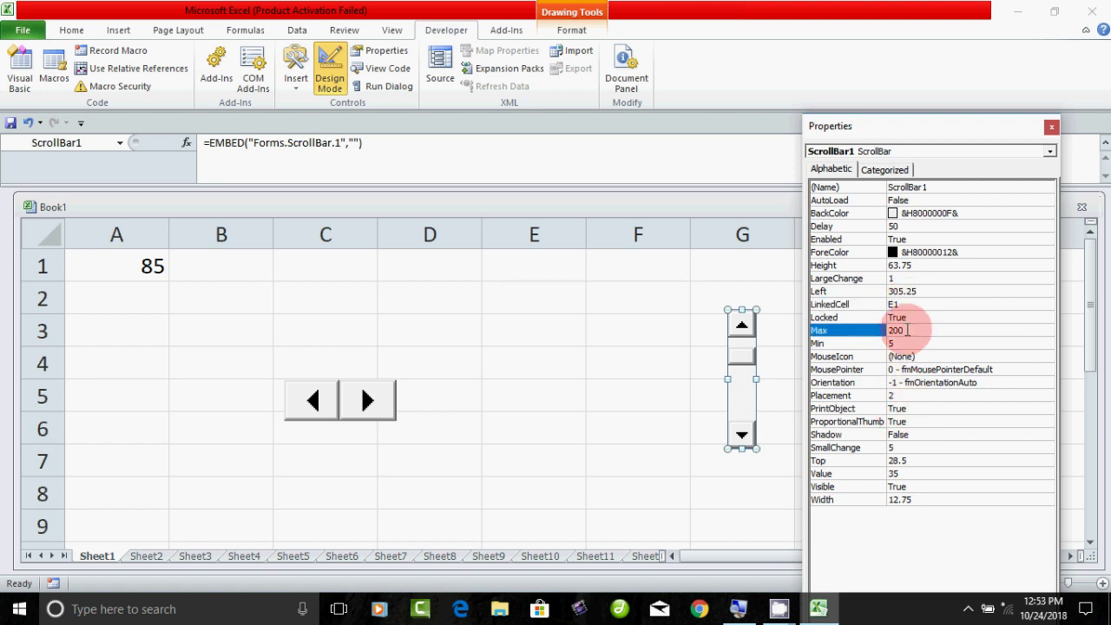
left_click(909, 344)
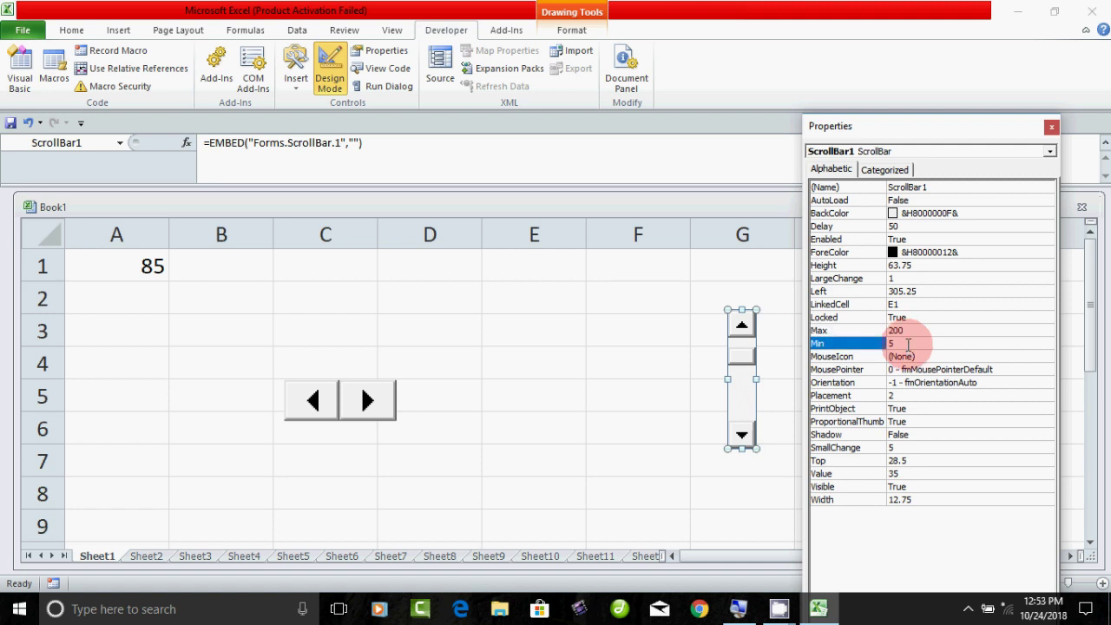
left_click(900, 447)
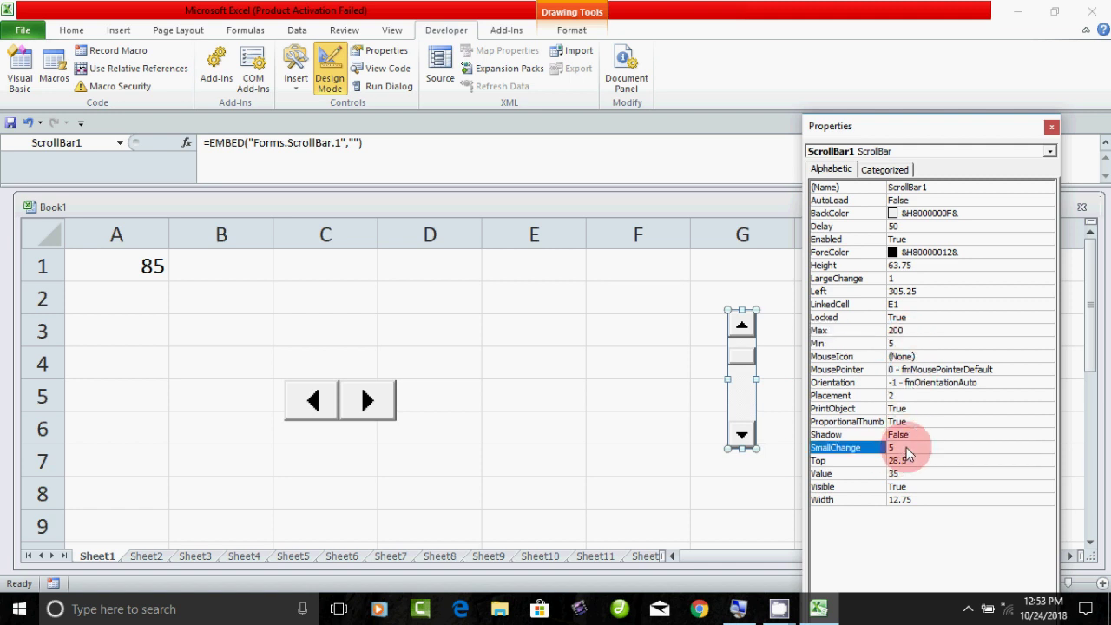
Step: Exit design mode and step the scroll bar until E1 reaches its 200 maximum
left_click(330, 74)
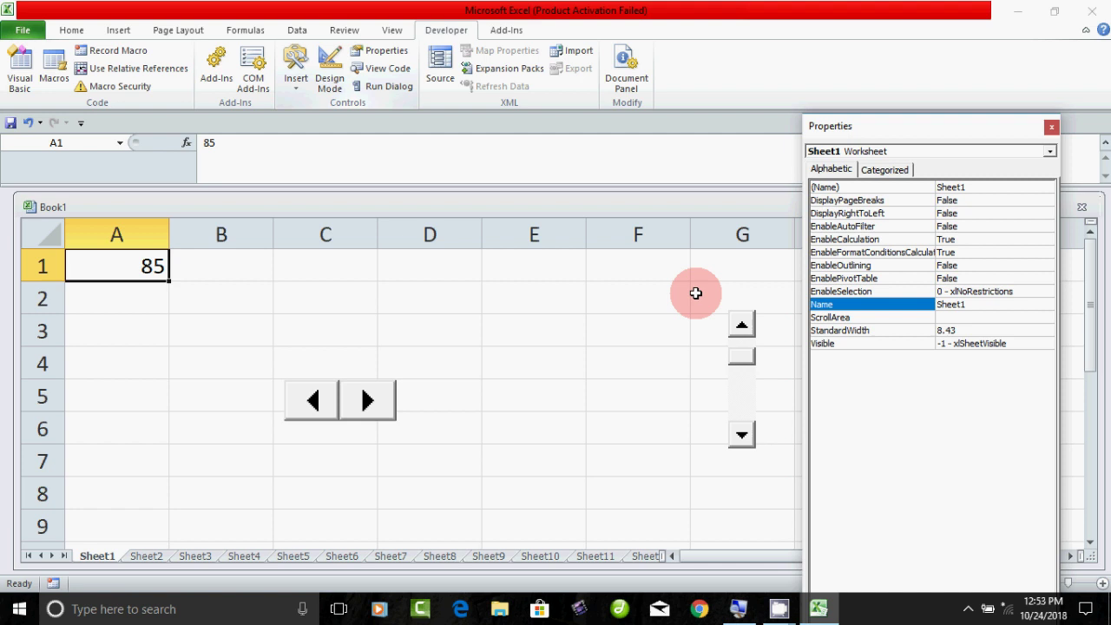
left_click(742, 326)
left_click(741, 436)
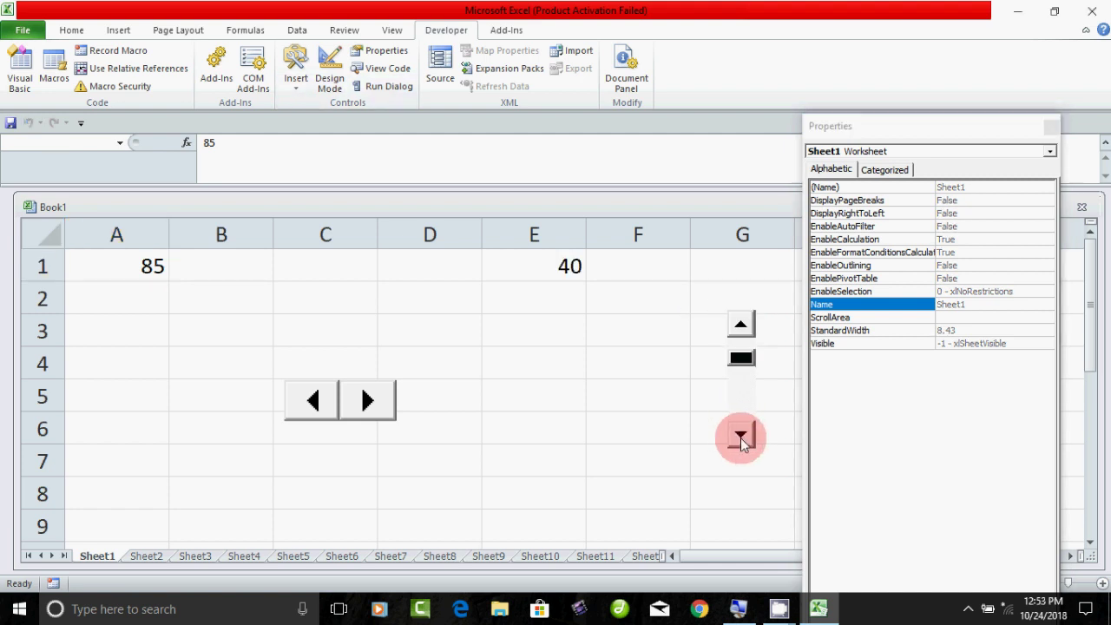
left_click(740, 437)
left_click(740, 437)
left_click(740, 437)
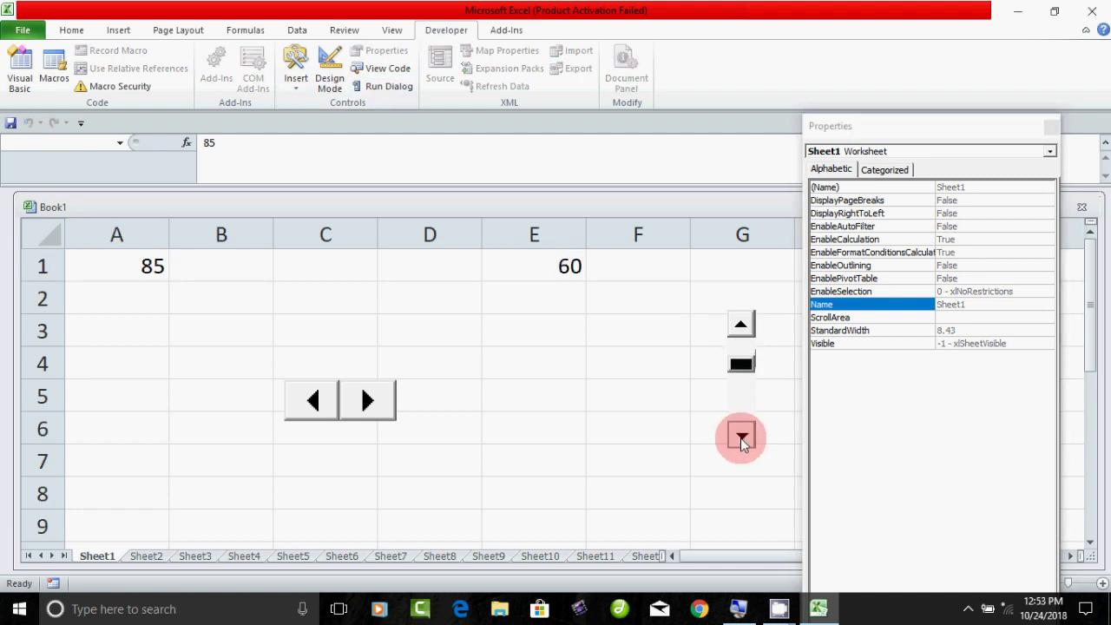
left_click(746, 438)
double_click(742, 436)
triple_click(741, 435)
triple_click(742, 435)
double_click(742, 436)
triple_click(749, 440)
double_click(749, 439)
triple_click(749, 440)
double_click(748, 440)
triple_click(748, 439)
triple_click(748, 440)
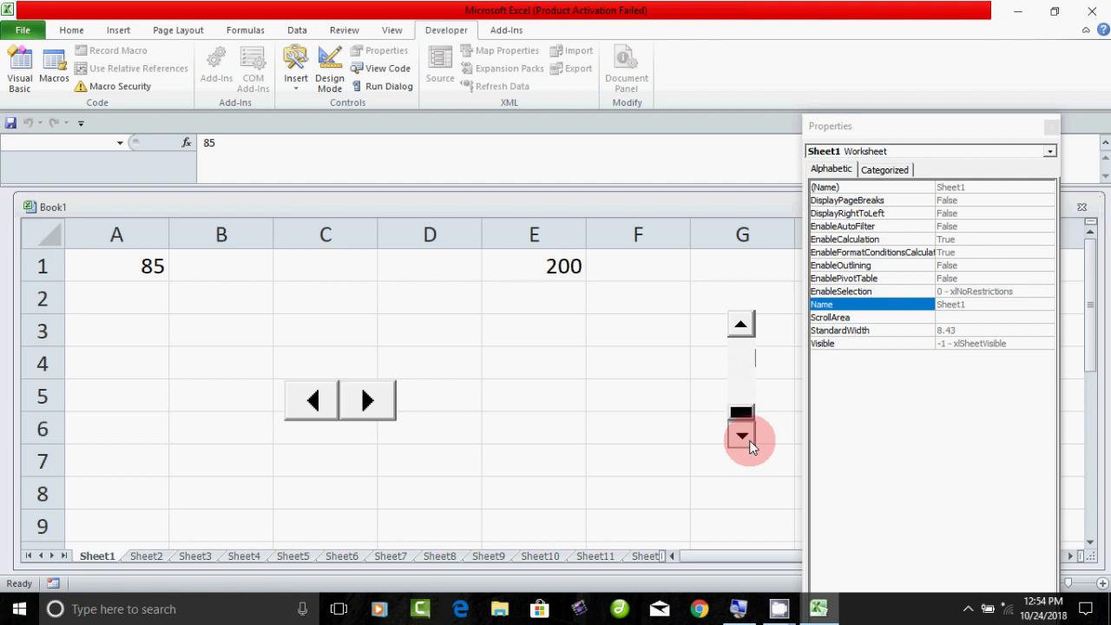
Step: Step the scroll bar back until E1 drops to its minimum of 5
left_click(737, 326)
triple_click(734, 331)
double_click(734, 332)
double_click(736, 331)
double_click(740, 329)
triple_click(740, 328)
double_click(739, 328)
triple_click(739, 328)
double_click(739, 328)
triple_click(740, 328)
double_click(740, 328)
double_click(740, 328)
triple_click(740, 328)
double_click(740, 328)
double_click(740, 328)
double_click(740, 328)
double_click(740, 328)
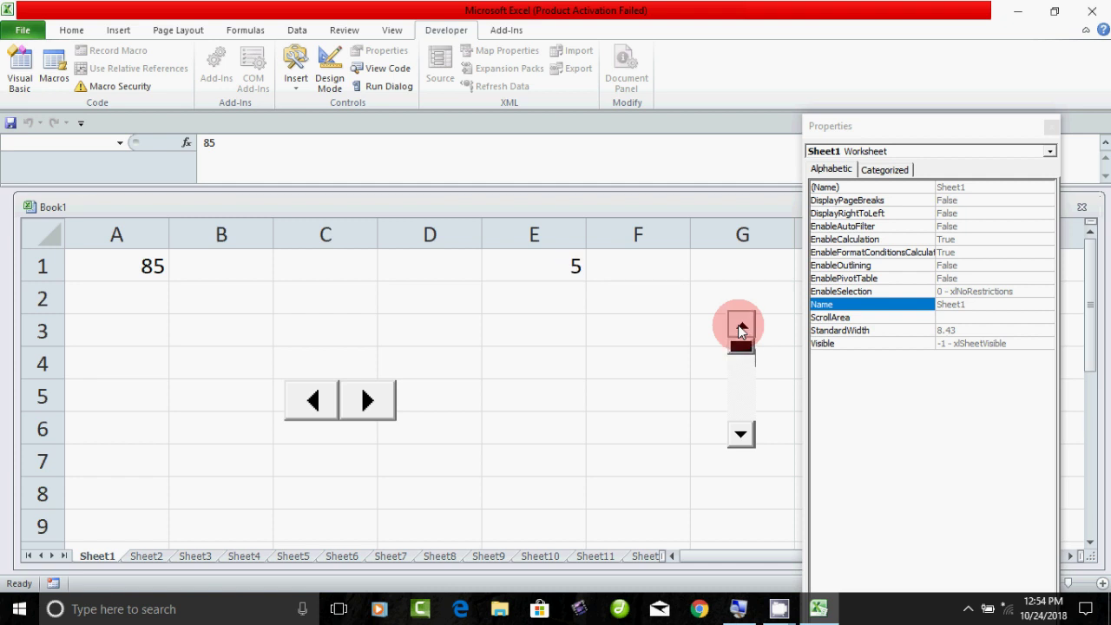
Step: Raise A1 with the spin button in steps of 5 up to 185
double_click(354, 404)
double_click(354, 404)
left_click(354, 404)
double_click(354, 404)
left_click(354, 404)
triple_click(354, 404)
double_click(354, 405)
triple_click(354, 404)
left_click(354, 404)
triple_click(354, 404)
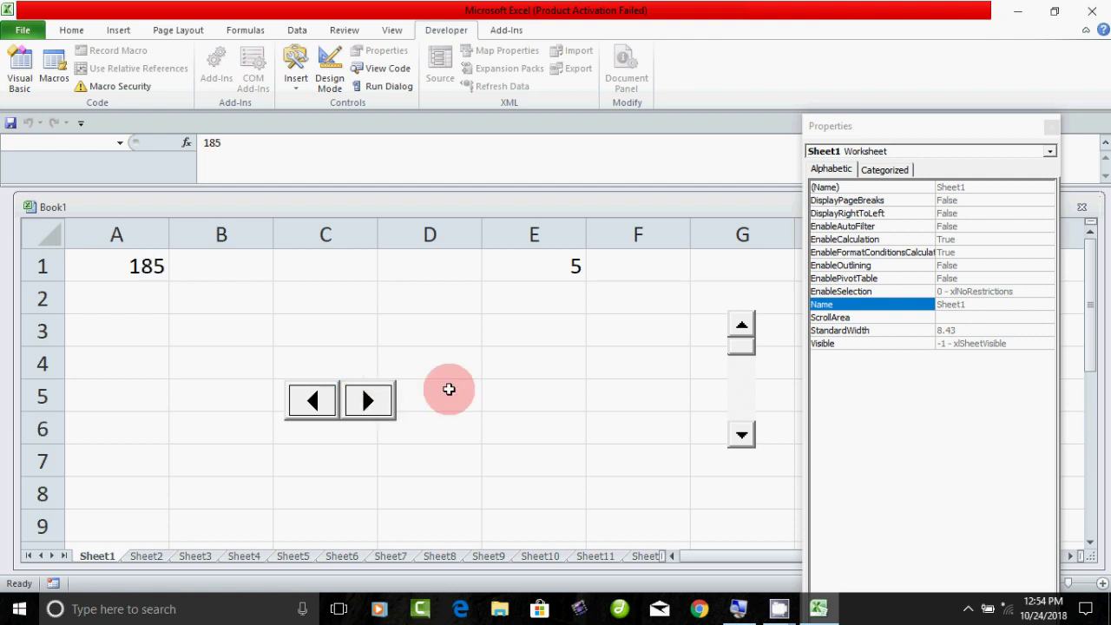